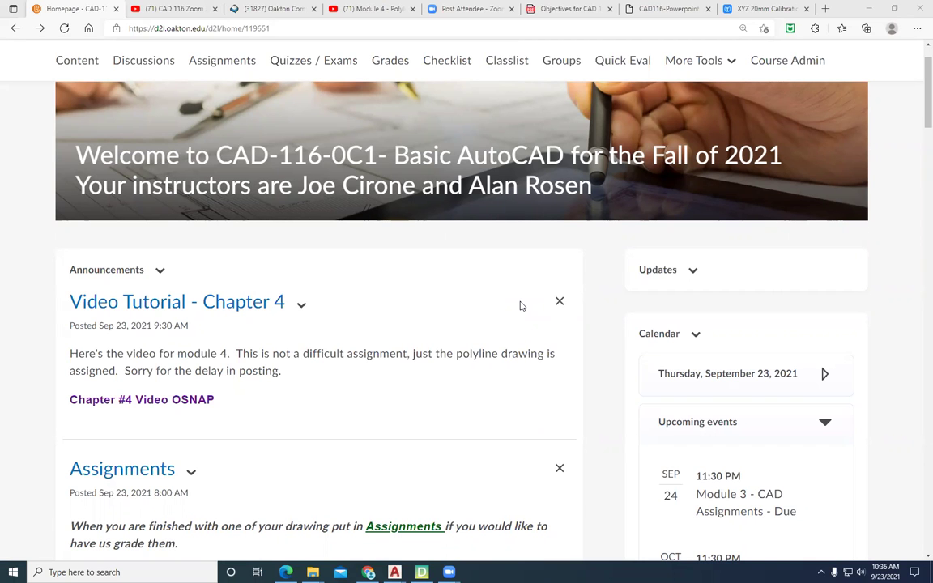
# - Scroll the course announcements down to the Module 4 announcement and its resource links
pyautogui.scroll(-3, 521, 305)
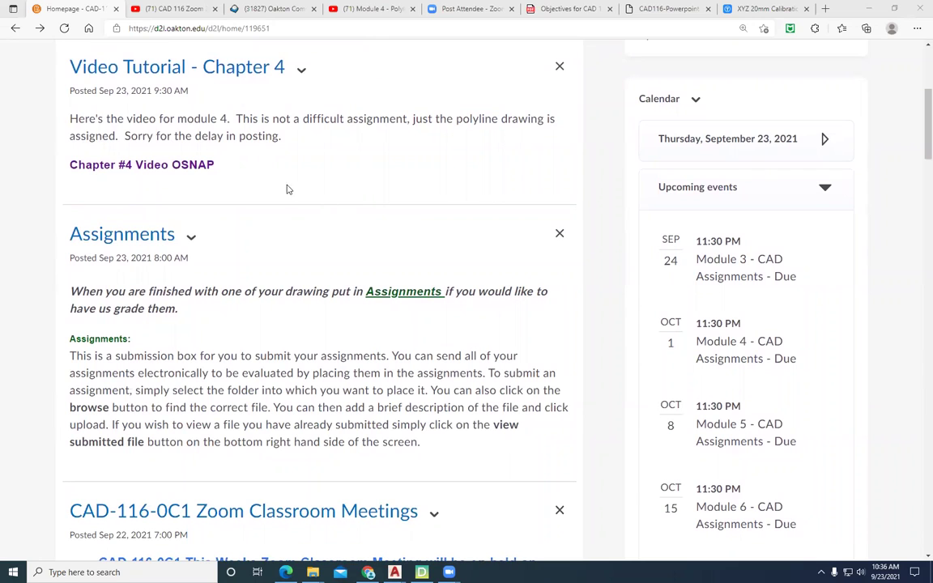
pyautogui.scroll(-4, 318, 215)
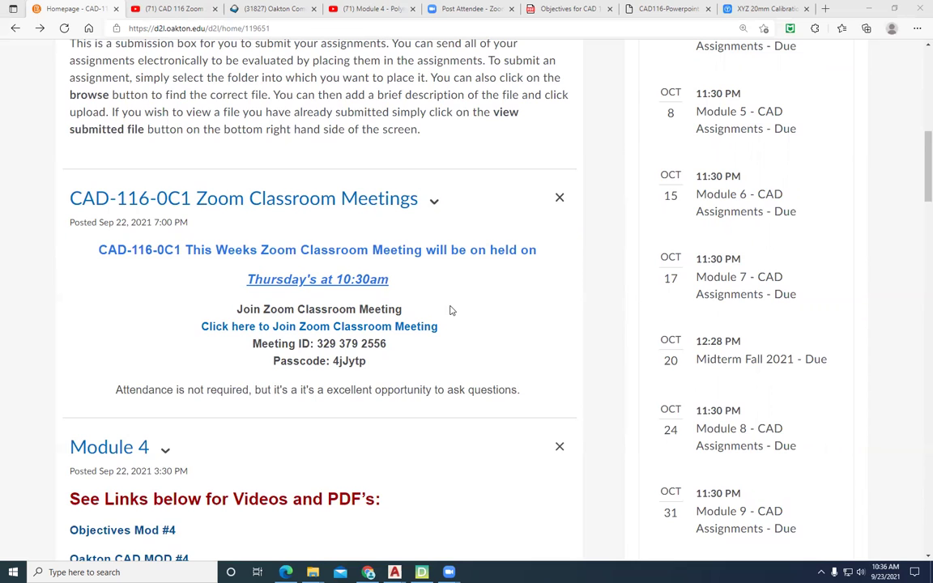
pyautogui.scroll(-2, 452, 311)
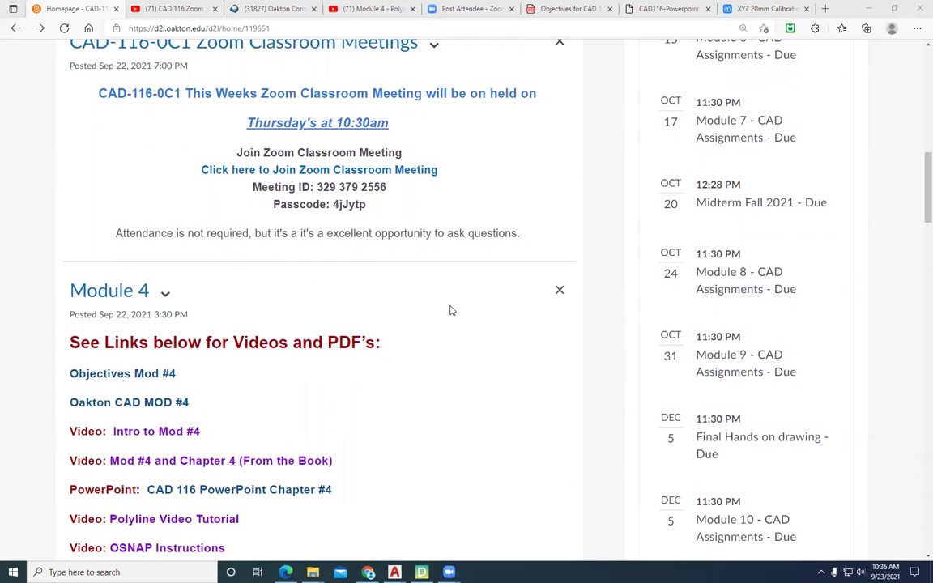
pyautogui.scroll(-2, 451, 310)
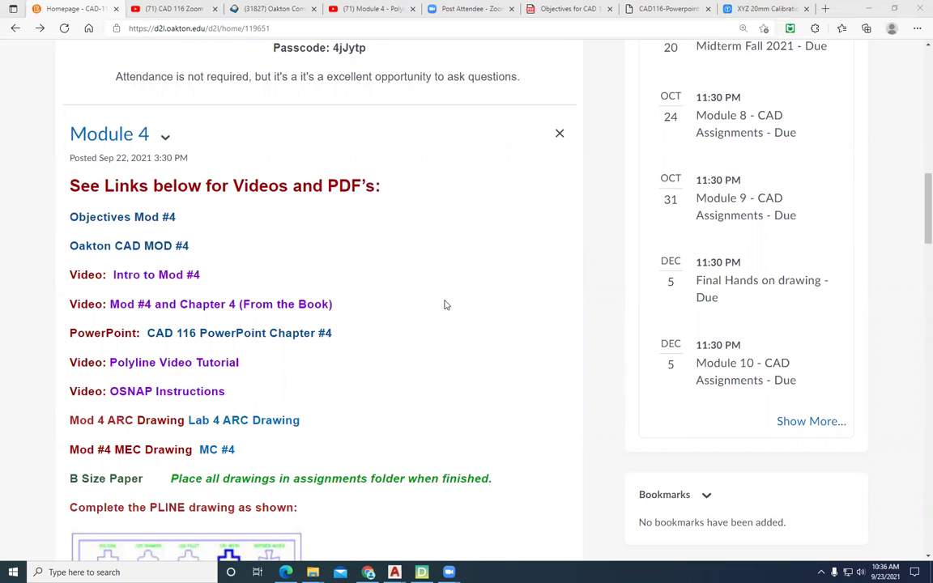
# - Open the 'Objectives Mod #4' PDF and zoom in three steps to read the objectives
pyautogui.click(120, 219)
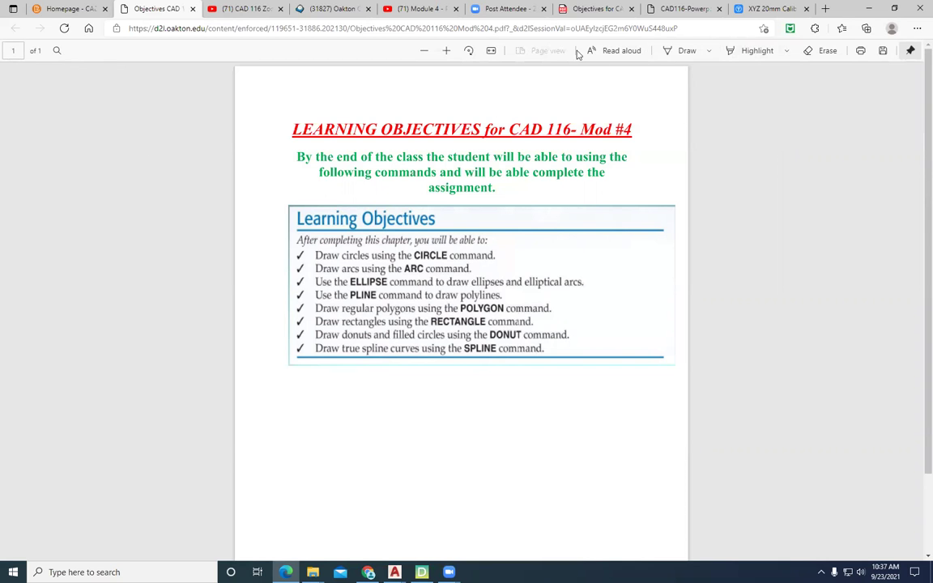
pyautogui.click(446, 51)
pyautogui.click(446, 51)
pyautogui.click(446, 51)
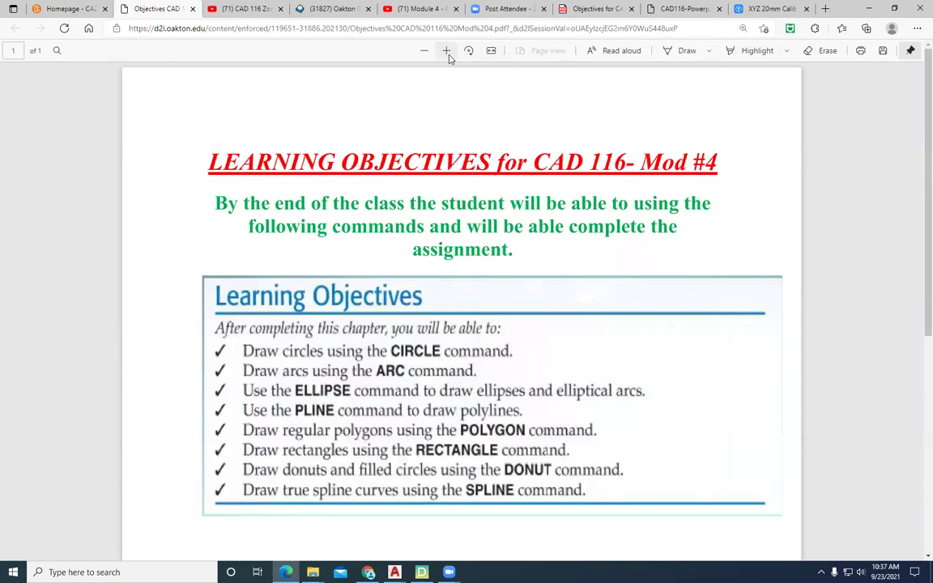
pyautogui.click(447, 51)
pyautogui.scroll(-2, 521, 223)
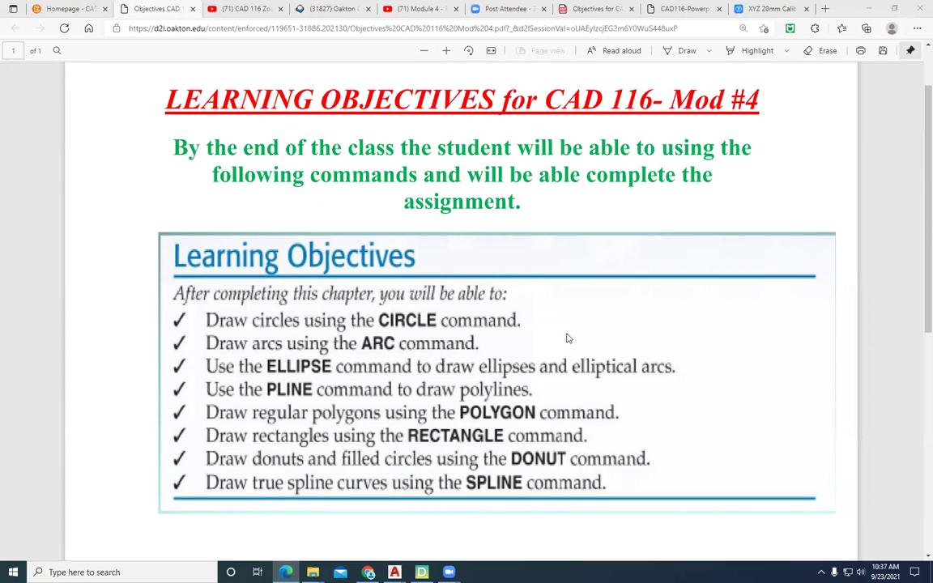
# - Back on the homepage, open the Intro to Mod #4 video and skim ahead to about 3:01
pyautogui.click(59, 10)
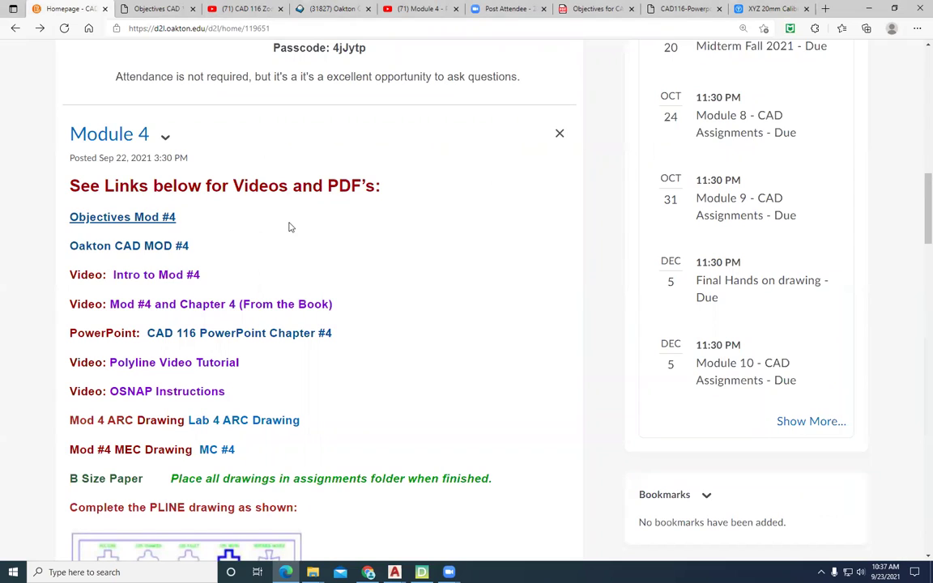
pyautogui.click(178, 276)
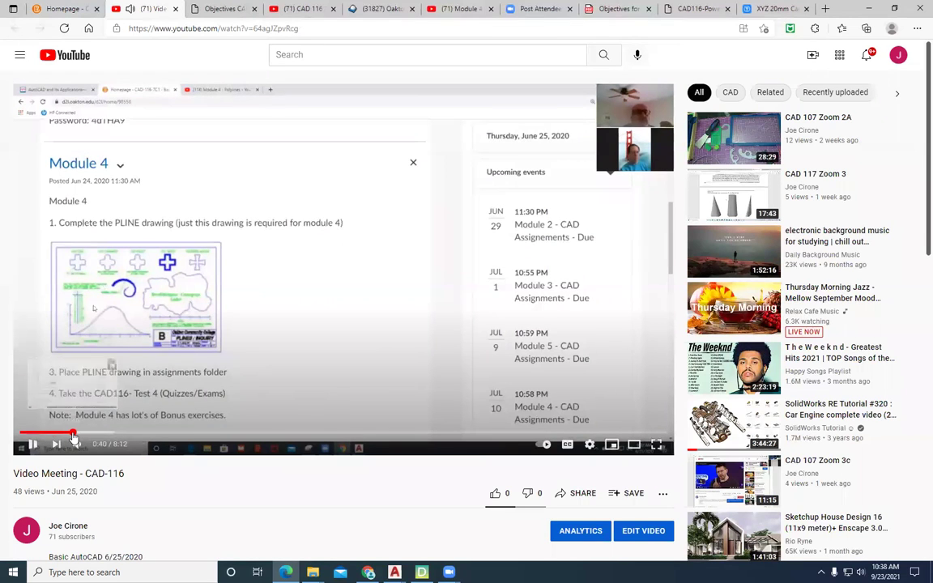
pyautogui.click(73, 434)
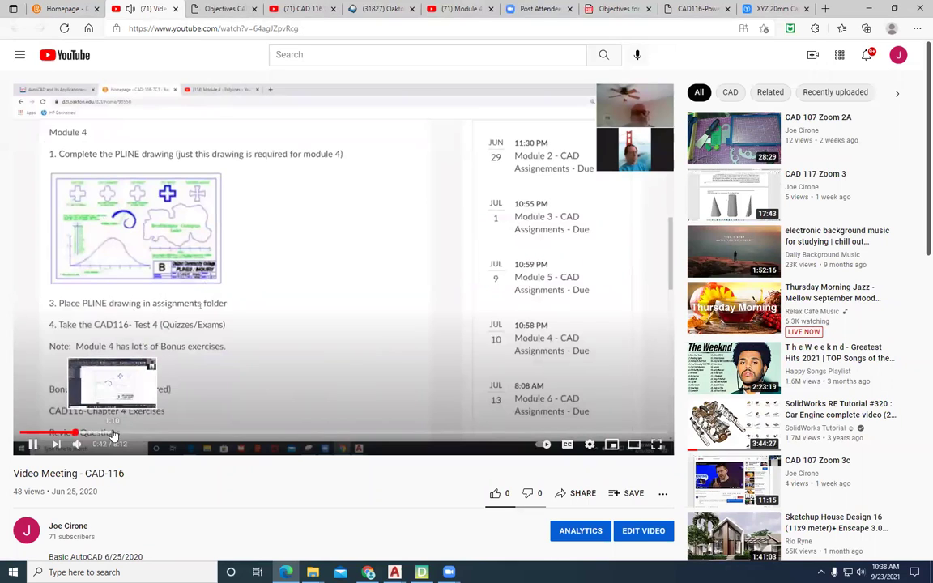
pyautogui.click(114, 436)
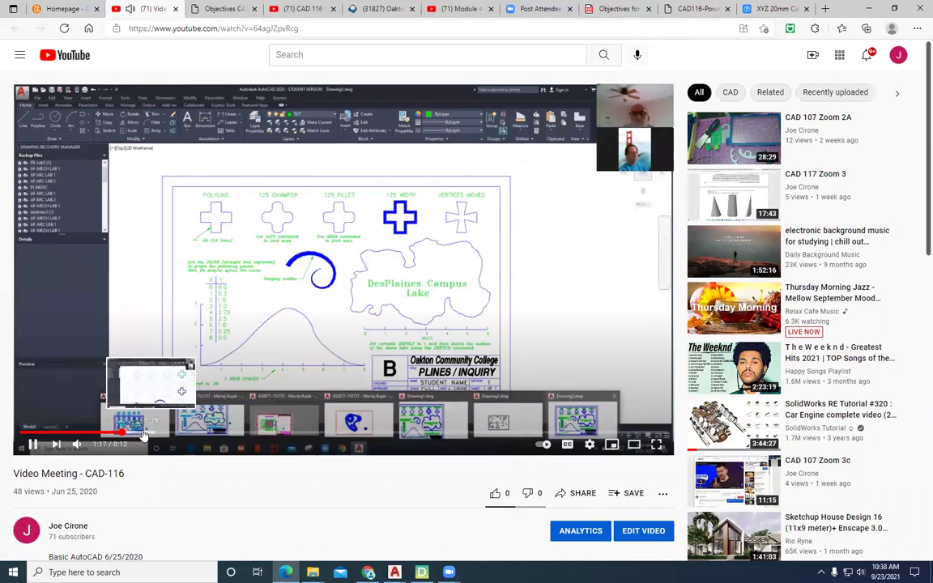
pyautogui.click(142, 435)
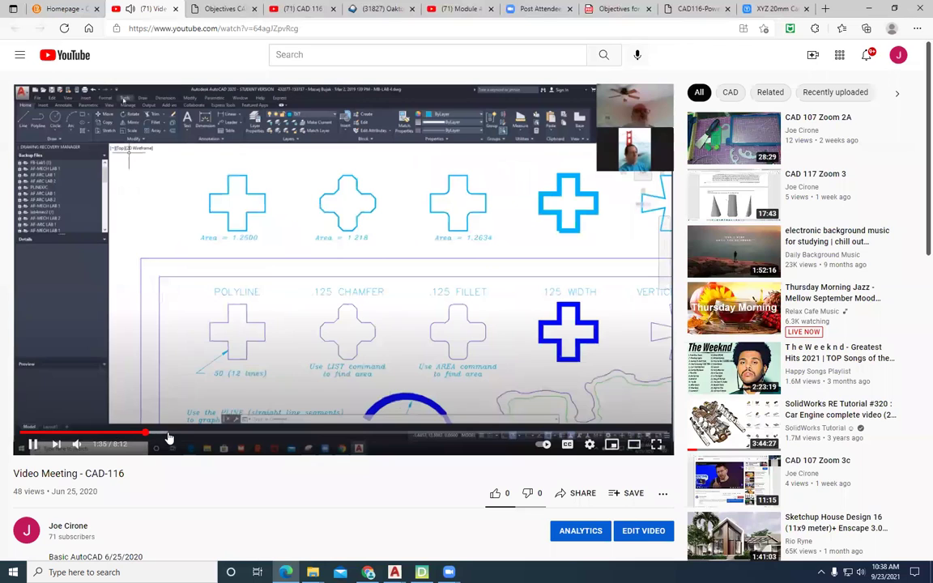
pyautogui.click(189, 436)
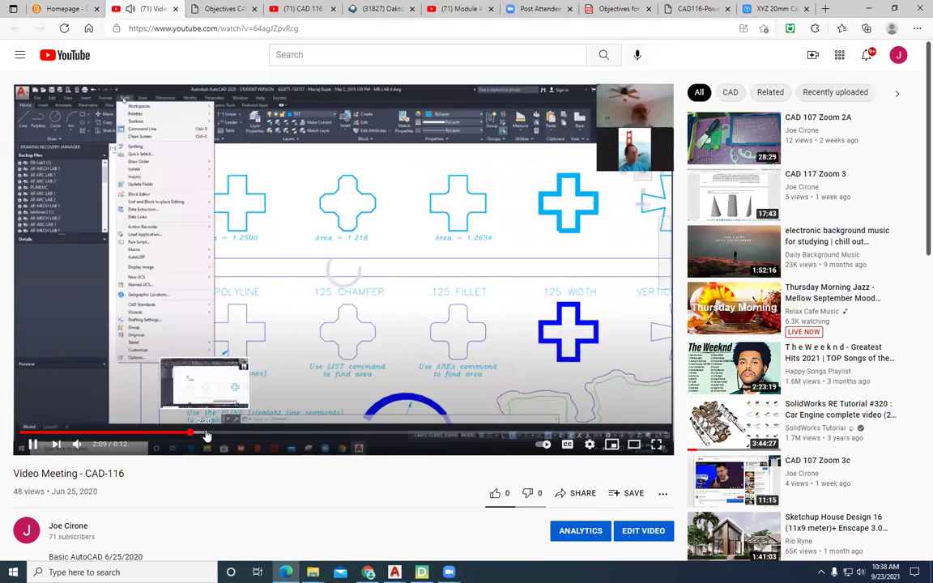
pyautogui.click(229, 435)
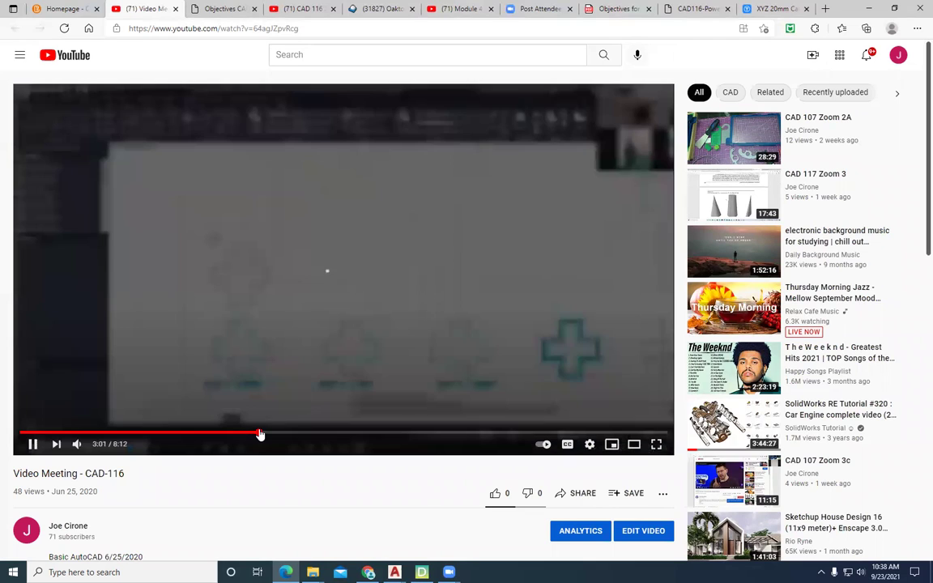
pyautogui.click(260, 434)
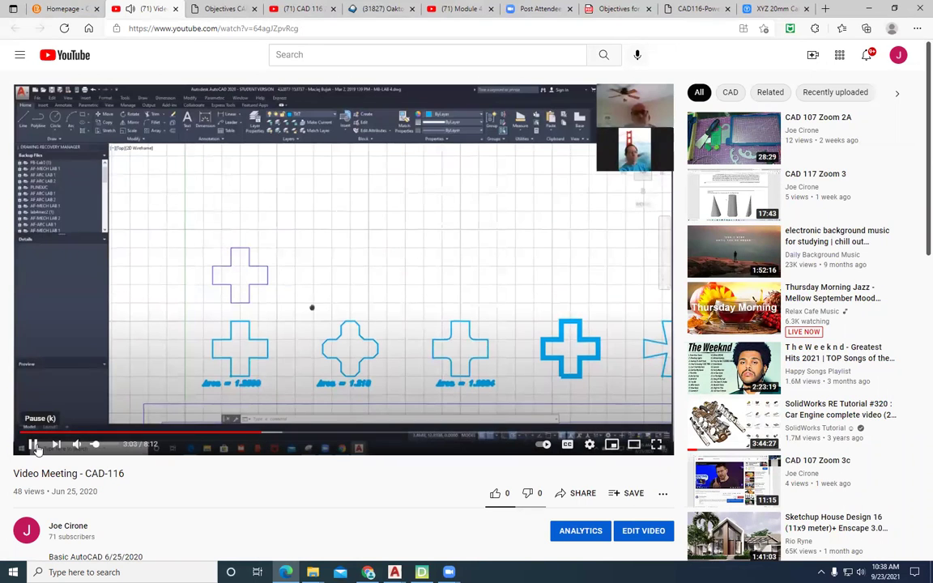
# - Pause the Intro to Mod #4 video and like it
pyautogui.click(34, 446)
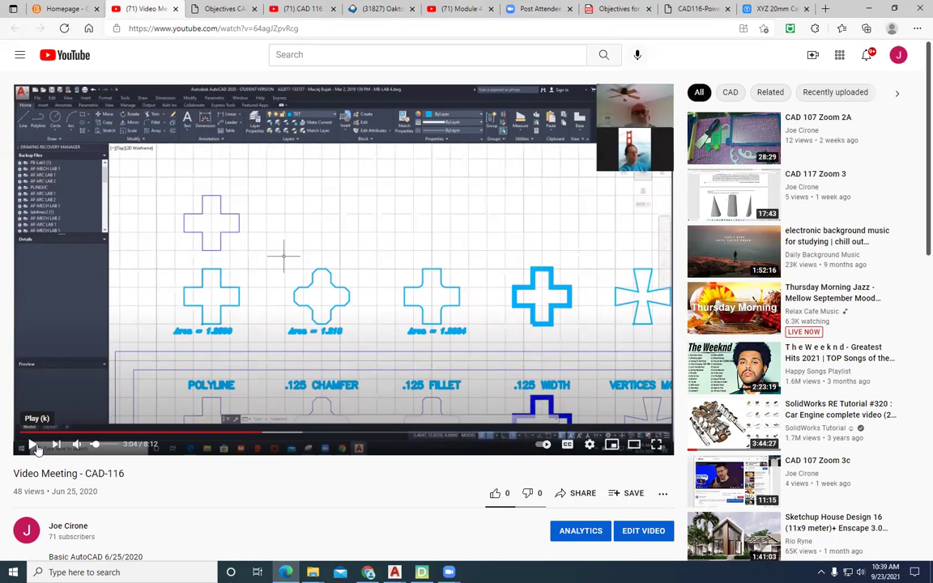
pyautogui.scroll(-1, 94, 468)
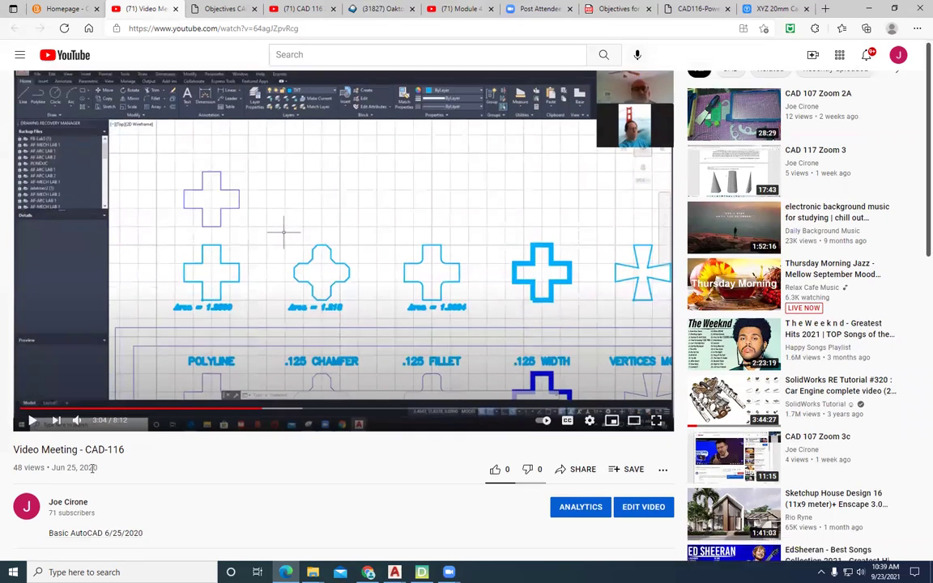
pyautogui.scroll(-3, 93, 469)
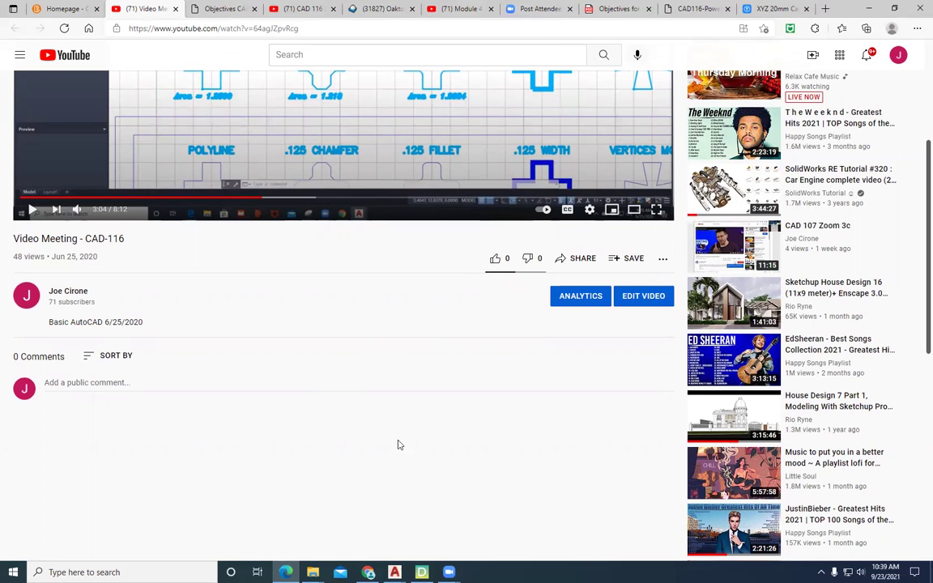
pyautogui.click(494, 259)
pyautogui.scroll(3, 301, 400)
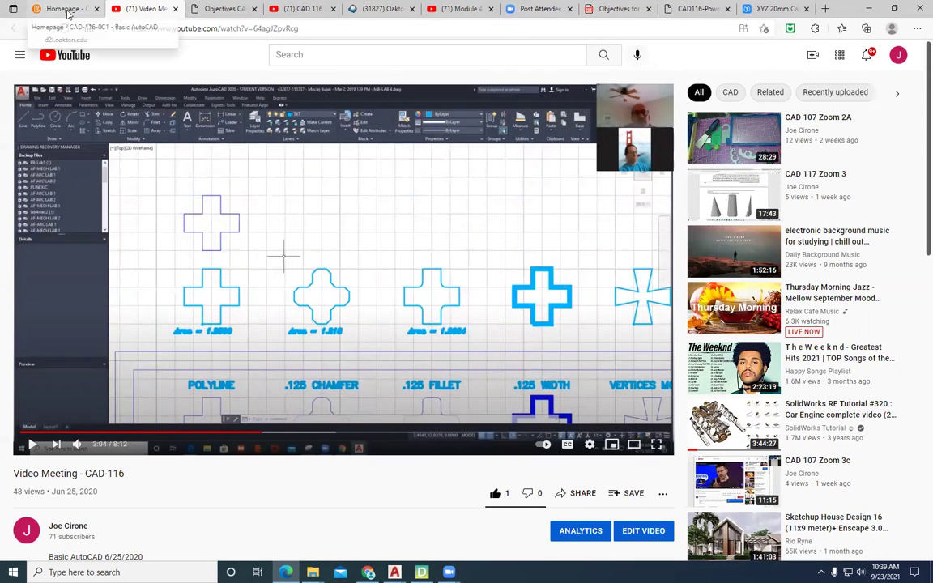
# - From the homepage, open the Mod #4 and Chapter 4 video and skim ahead to about 4:46
pyautogui.click(63, 9)
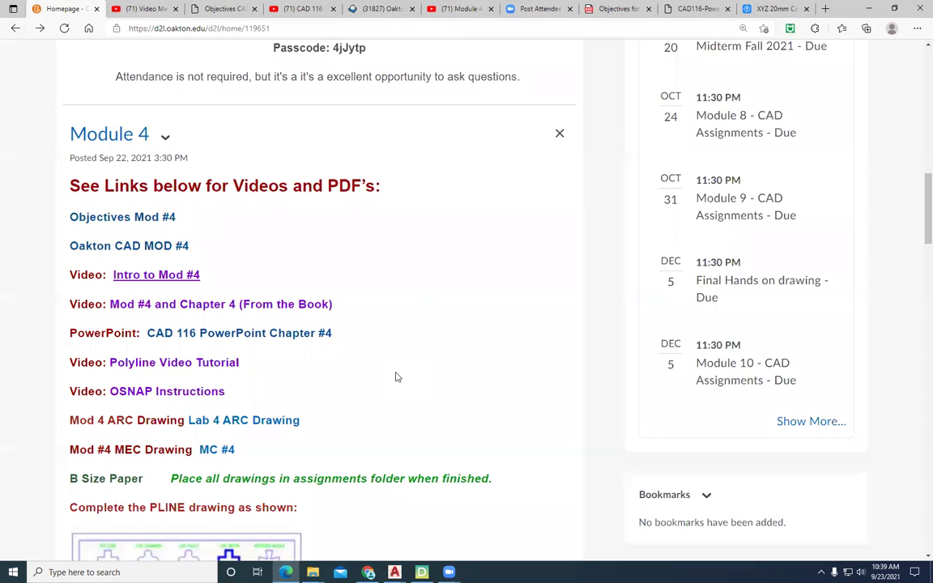
pyautogui.click(192, 309)
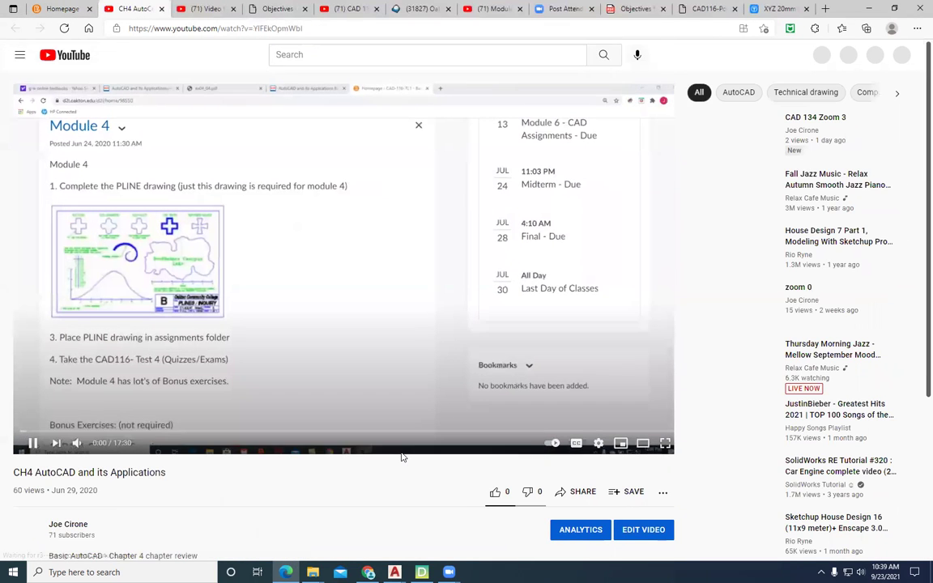
pyautogui.click(63, 433)
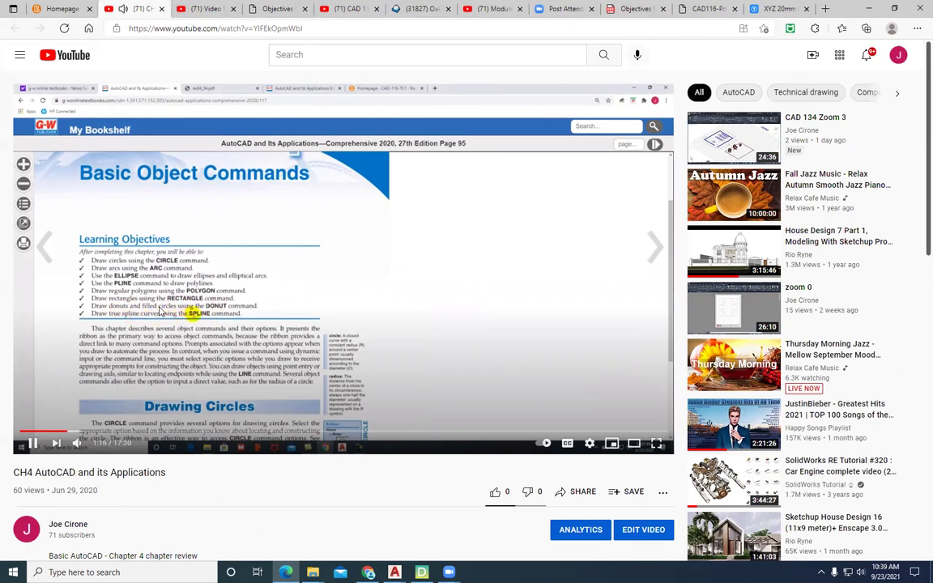
pyautogui.click(115, 433)
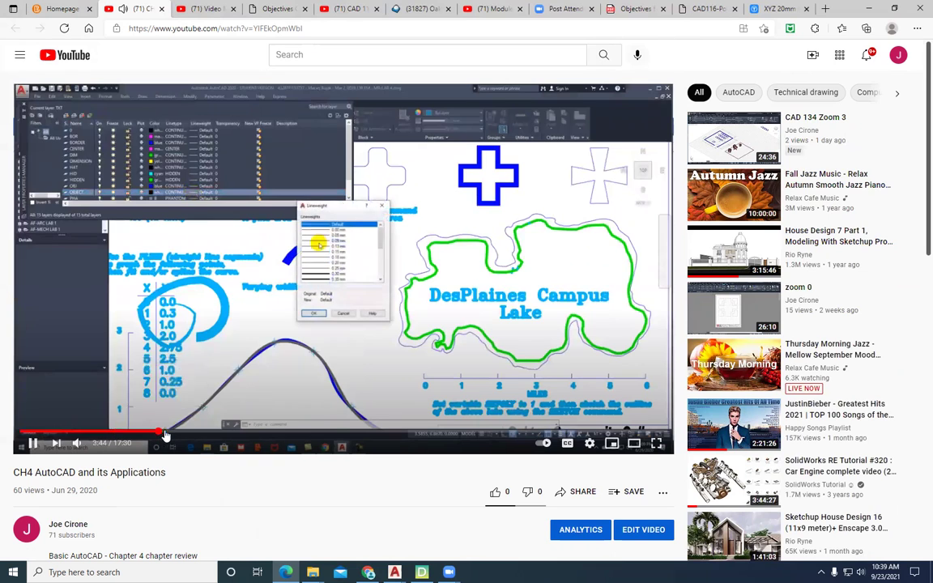
pyautogui.click(196, 436)
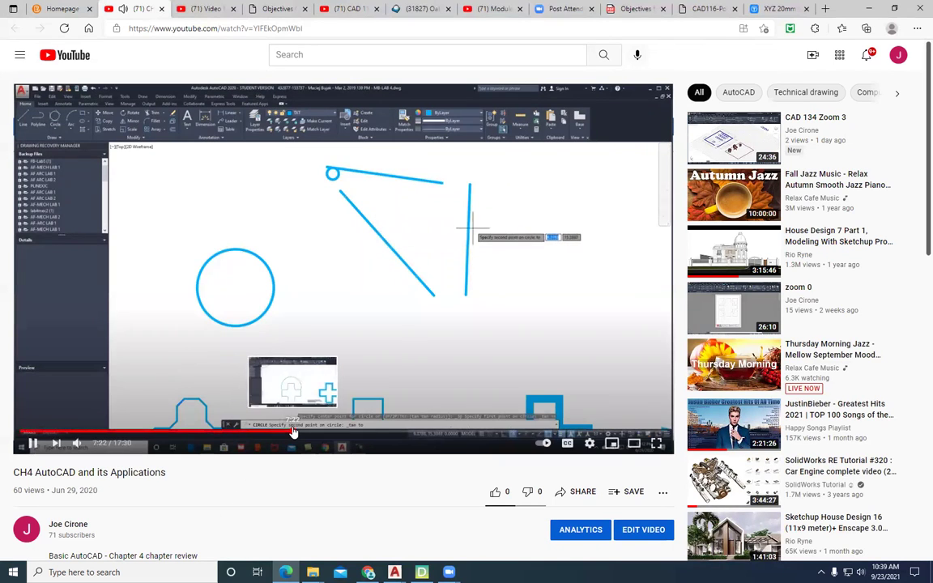
# - Skim ahead to about 15:03, pause the video at 15:57, and return to the Module 4 page
pyautogui.click(293, 433)
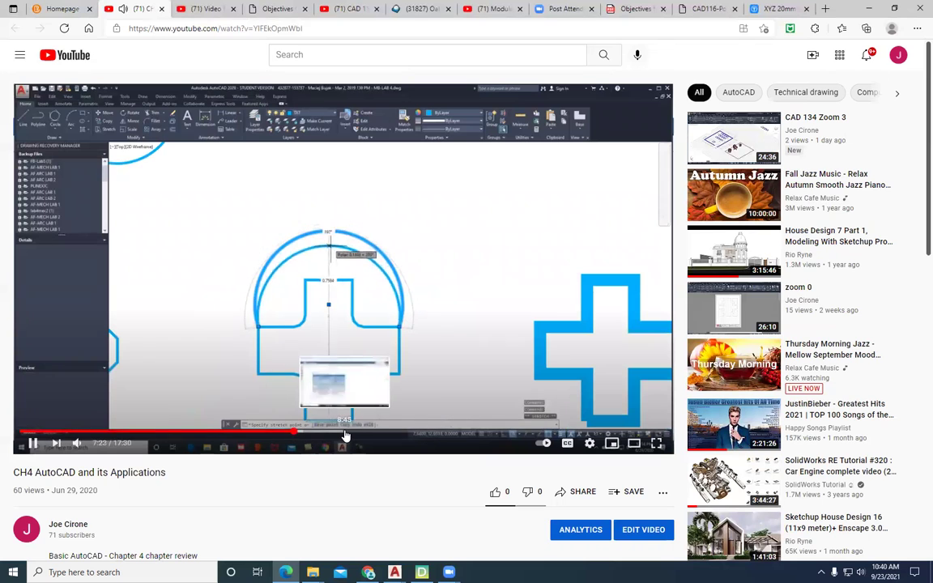
pyautogui.click(345, 434)
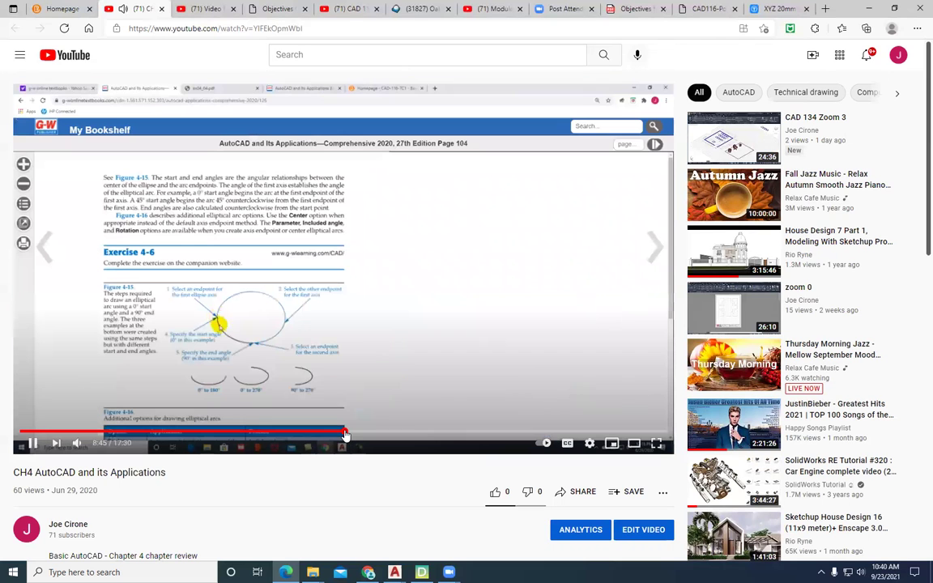
pyautogui.click(404, 435)
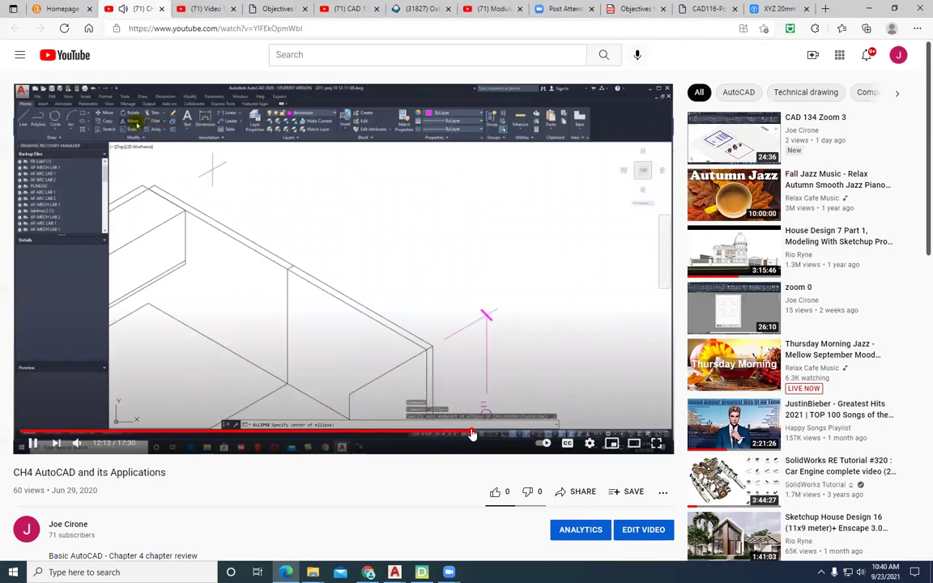
pyautogui.click(523, 433)
pyautogui.click(578, 433)
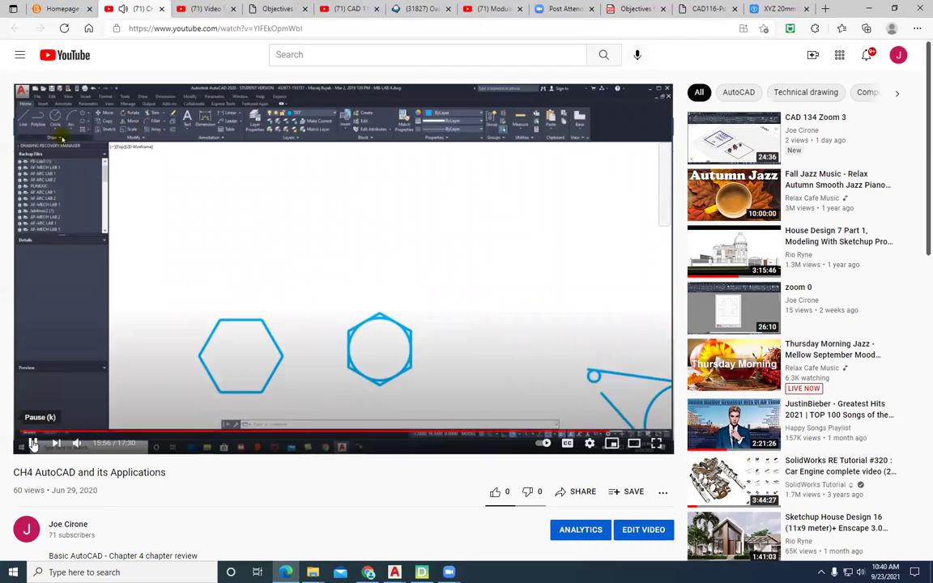
pyautogui.click(31, 442)
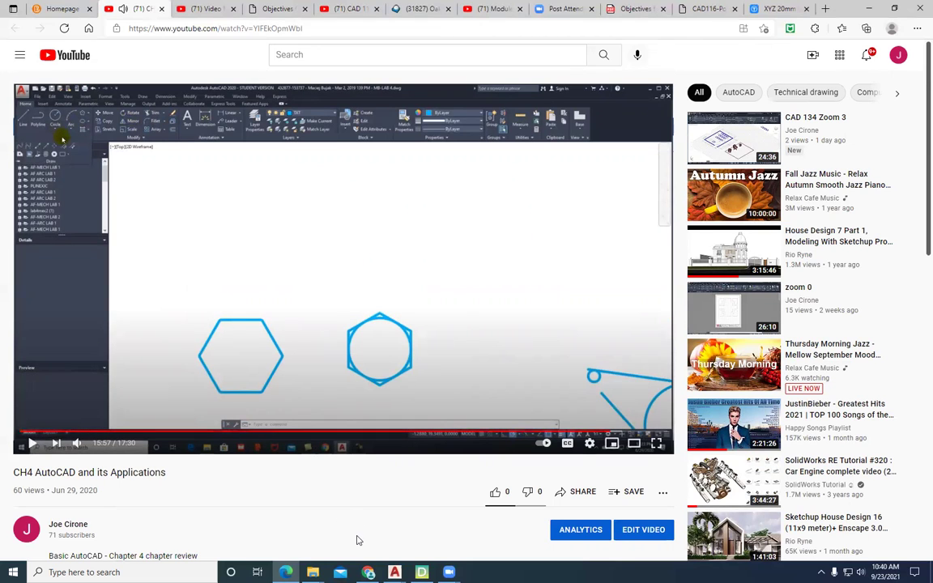
pyautogui.click(54, 10)
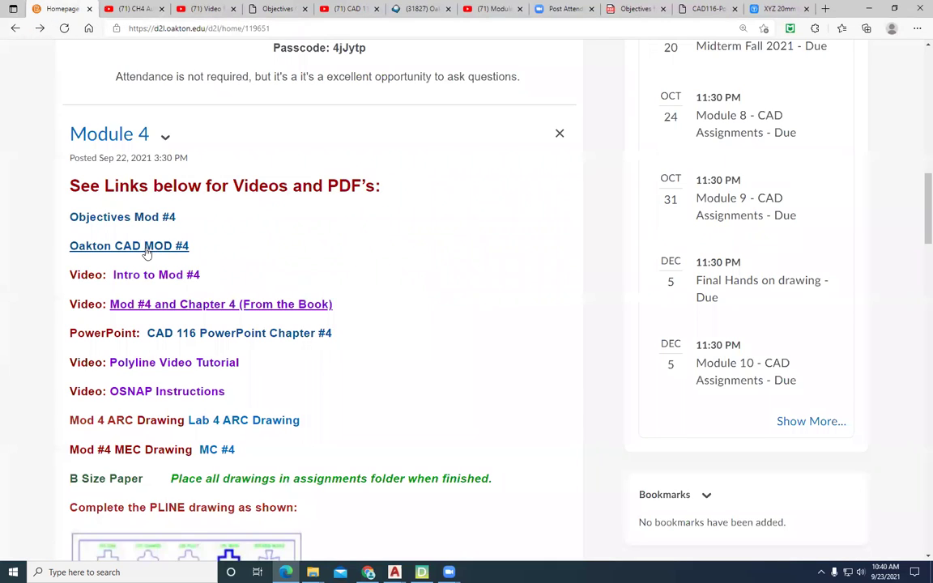
# - Open the CAD 116 PowerPoint Chapter #4 PDF and read through to the Polygon slide on page 13
pyautogui.click(287, 339)
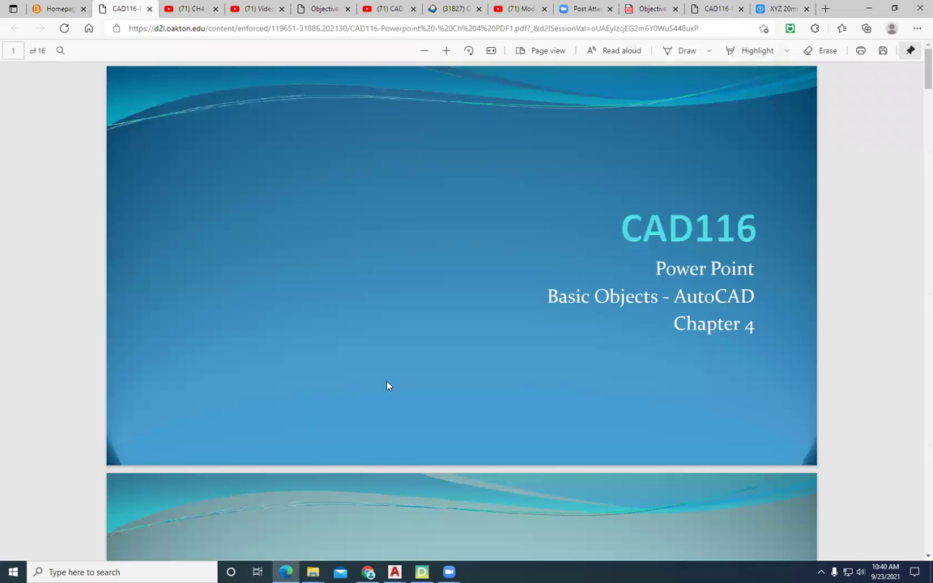
pyautogui.scroll(-5, 387, 386)
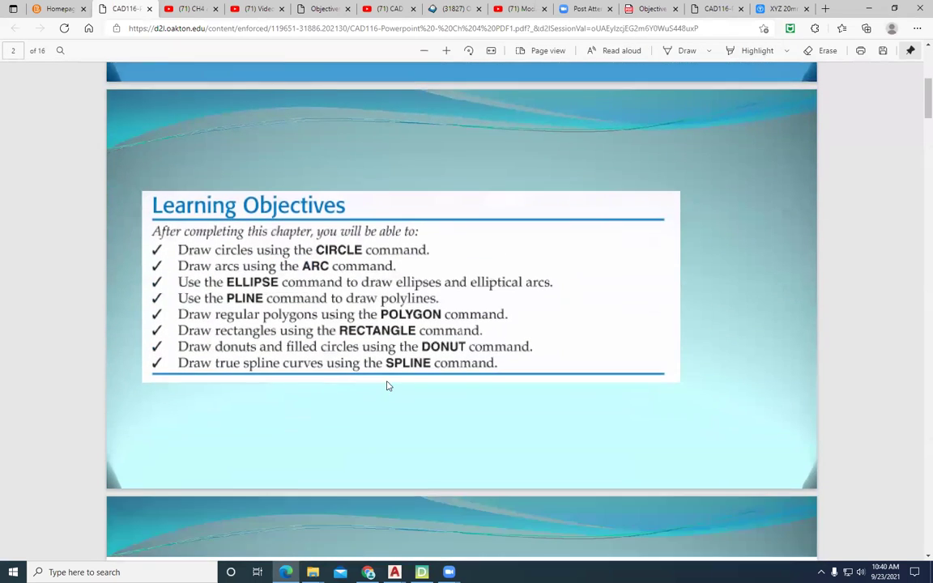
pyautogui.scroll(-5, 387, 386)
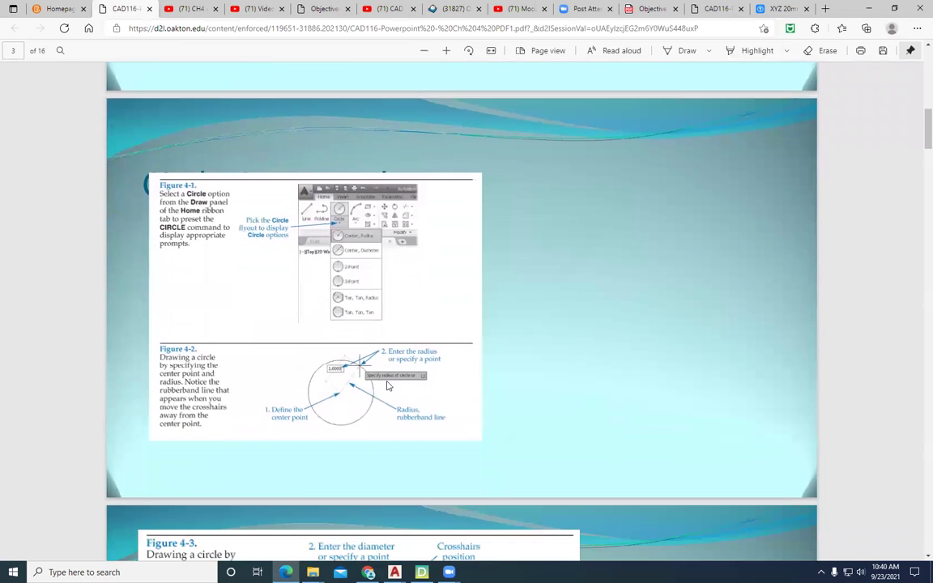
pyautogui.scroll(-4, 387, 386)
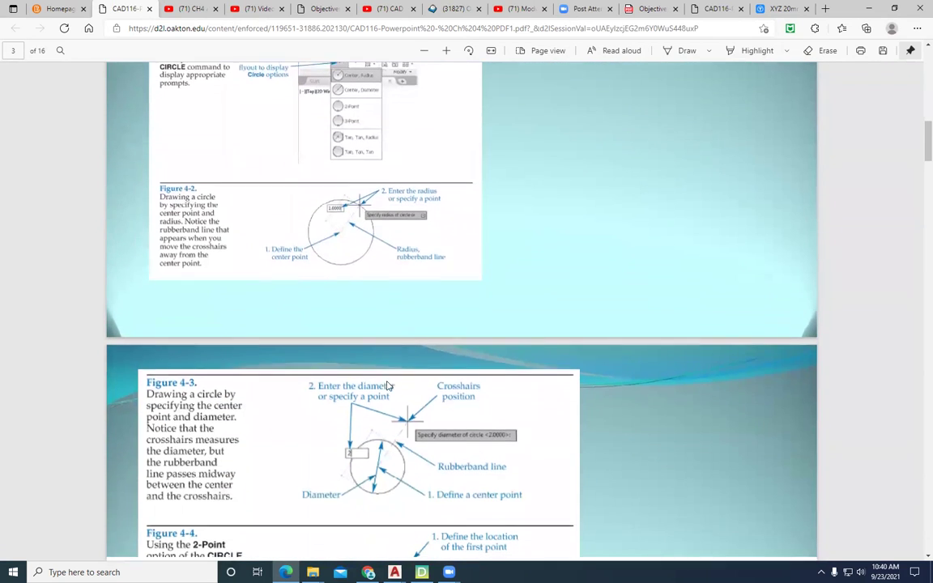
pyautogui.scroll(-2, 387, 386)
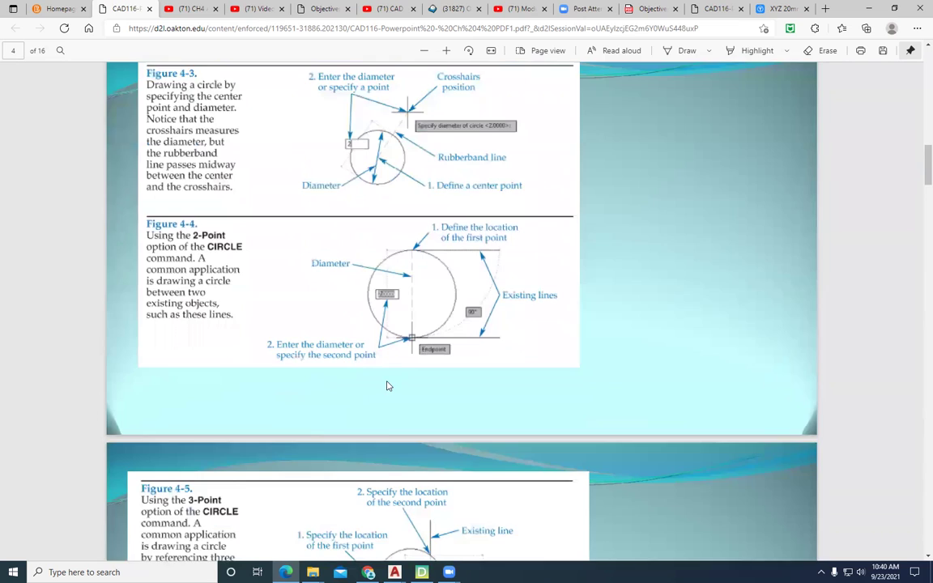
pyautogui.scroll(-6, 387, 387)
pyautogui.scroll(-3, 387, 387)
pyautogui.scroll(-4, 388, 387)
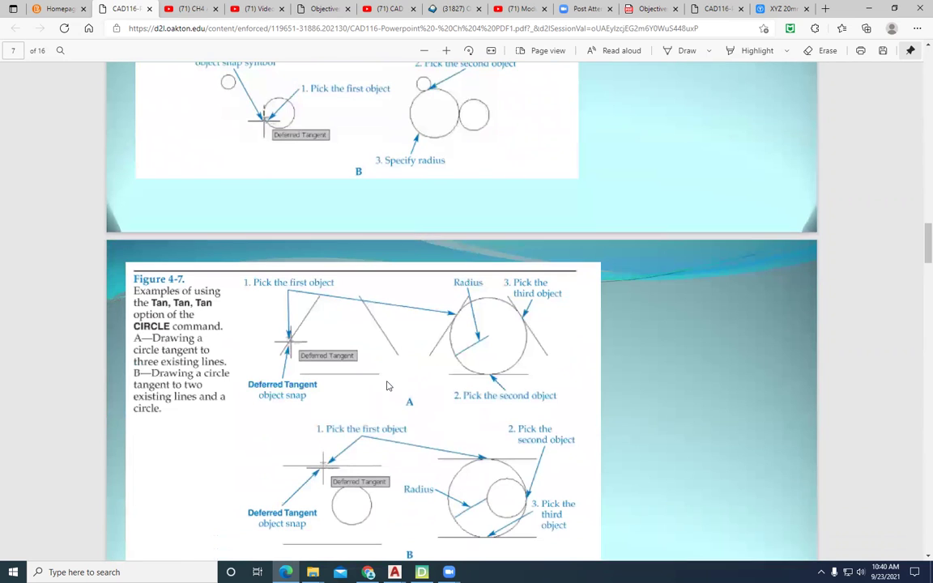
pyautogui.scroll(-4, 387, 386)
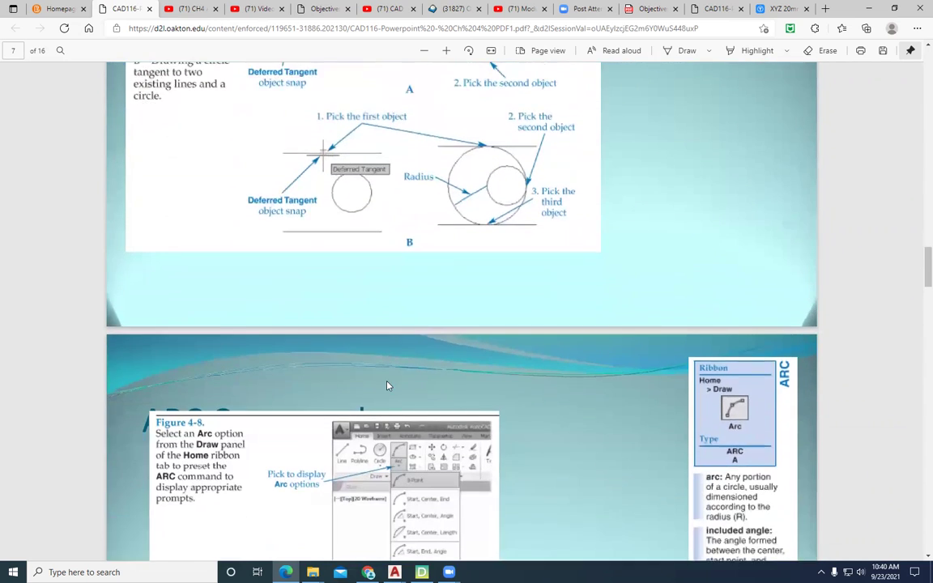
pyautogui.scroll(-4, 387, 386)
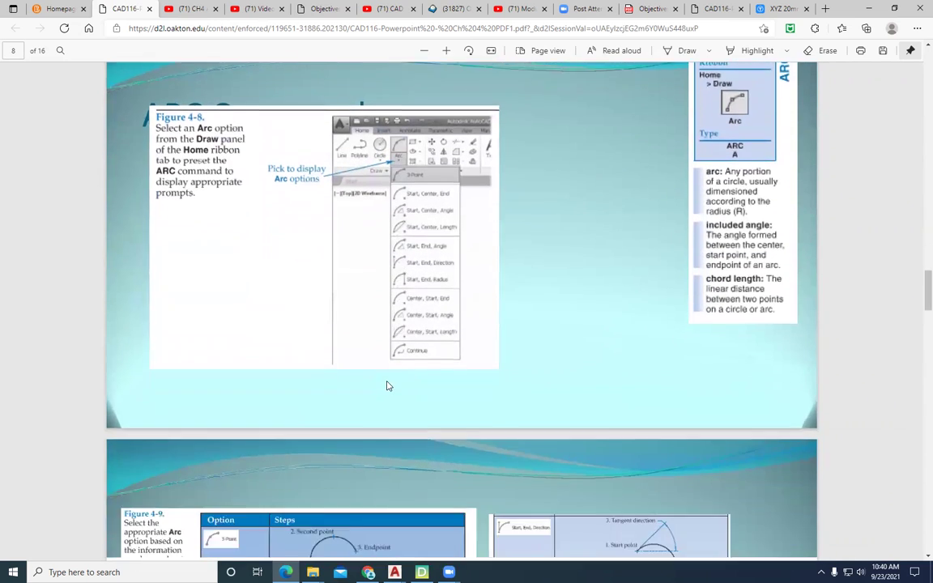
pyautogui.scroll(-6, 388, 387)
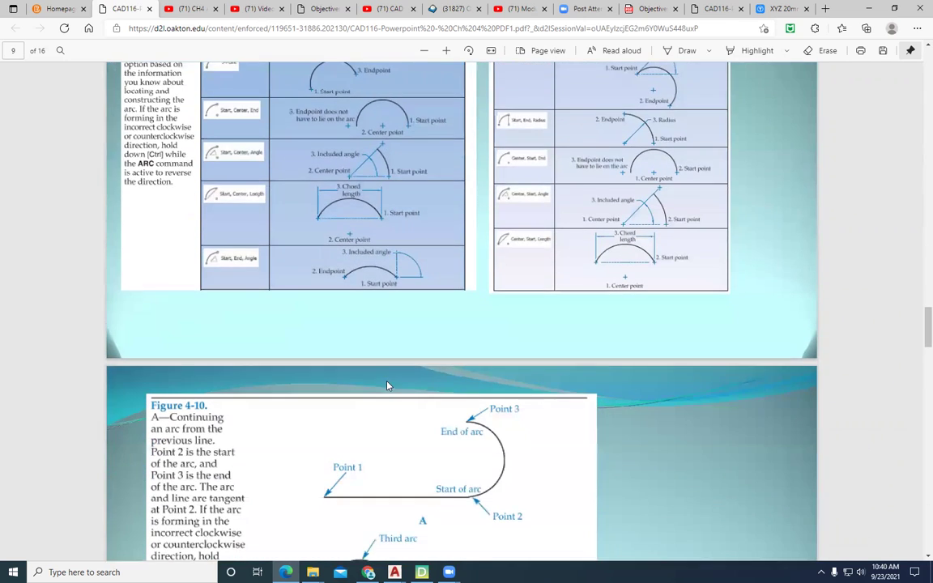
pyautogui.scroll(-6, 388, 386)
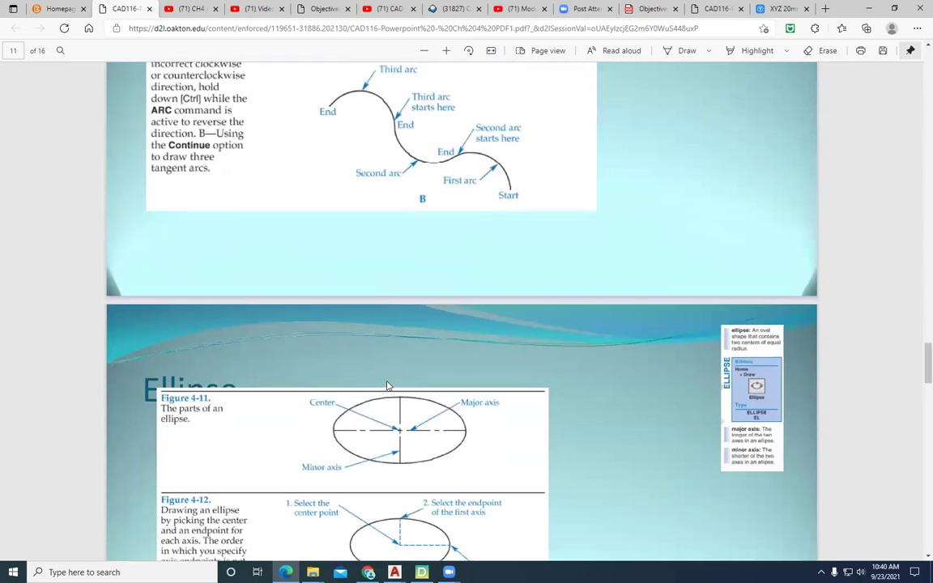
pyautogui.scroll(-3, 387, 386)
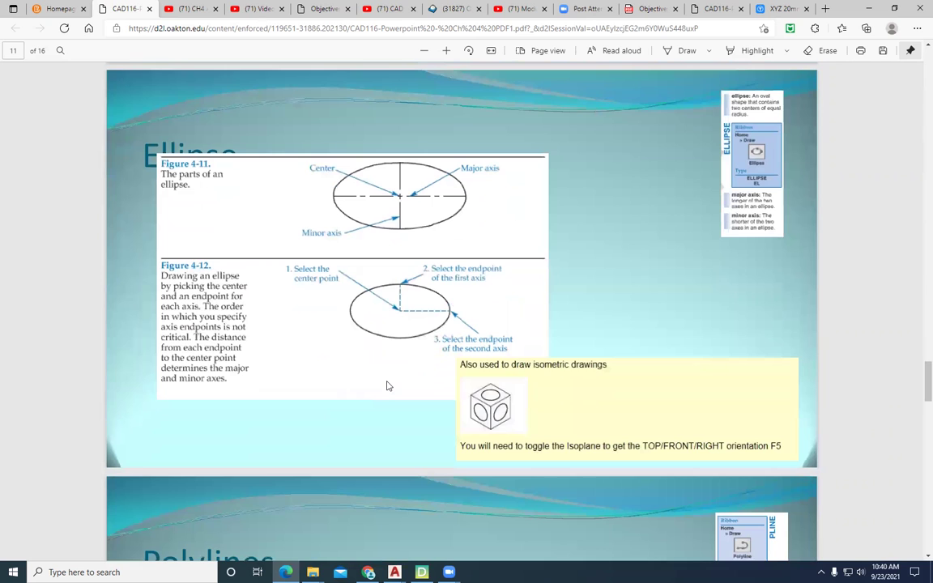
pyautogui.scroll(-4, 387, 387)
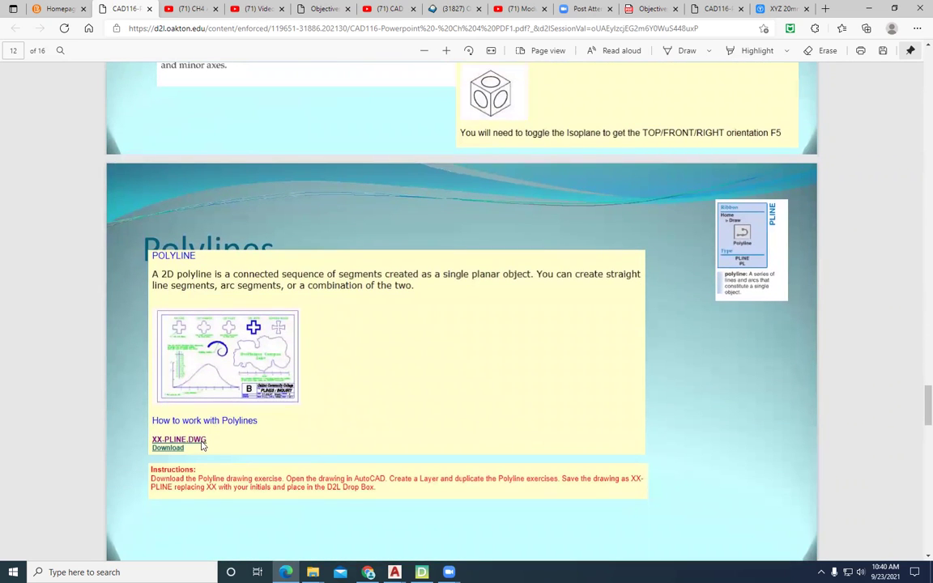
pyautogui.scroll(-5, 466, 343)
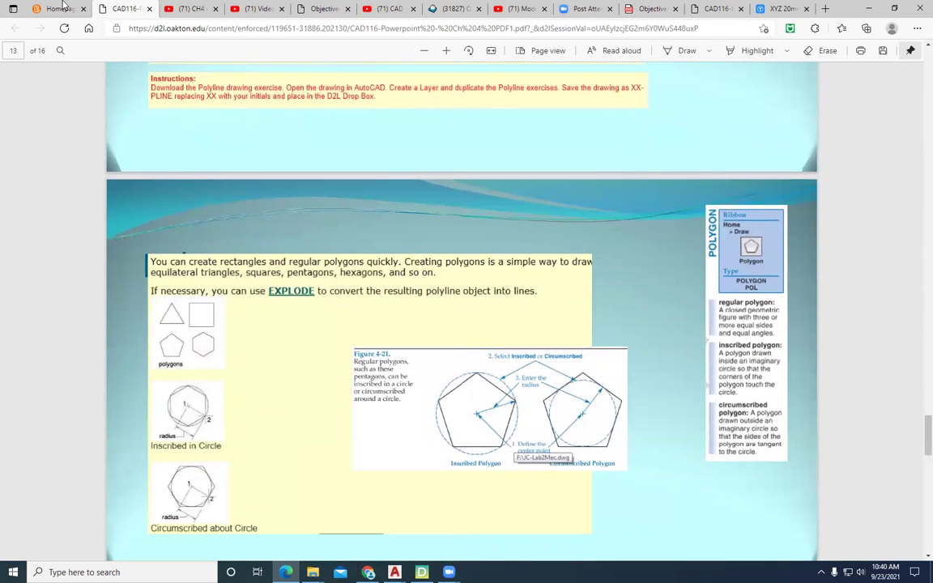
# - Open the Polyline Video Tutorial, skip the ad, pause it at 0:37, and return to Module 4
pyautogui.click(59, 11)
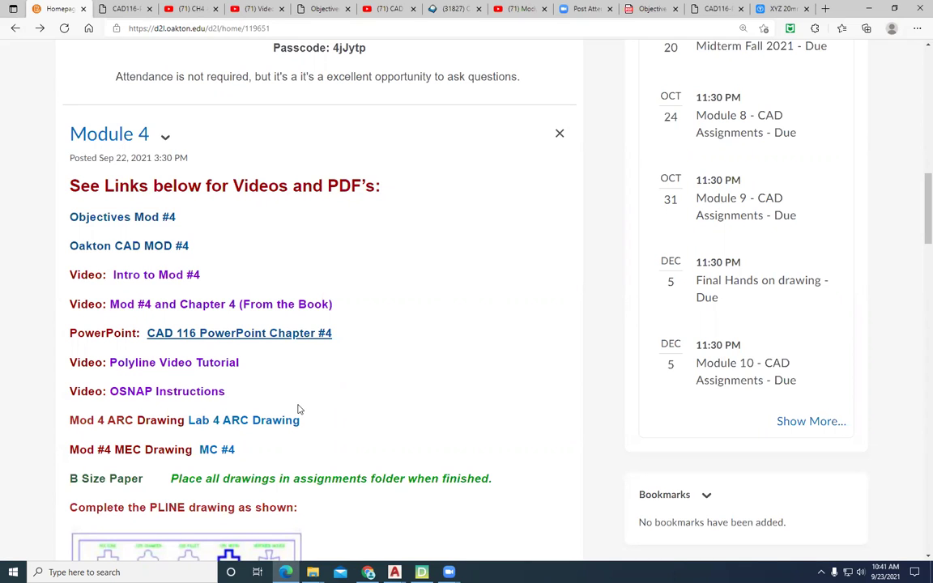
pyautogui.click(177, 365)
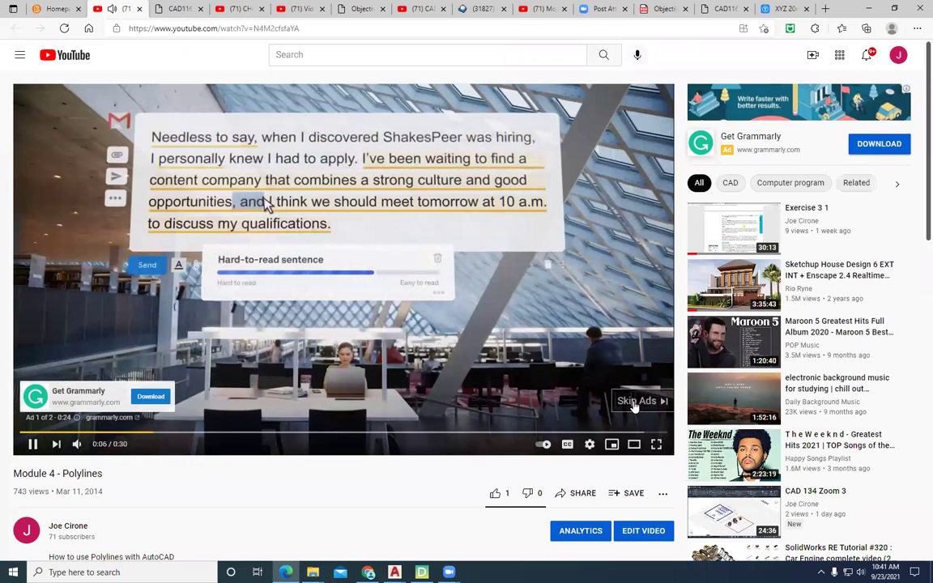
pyautogui.click(636, 401)
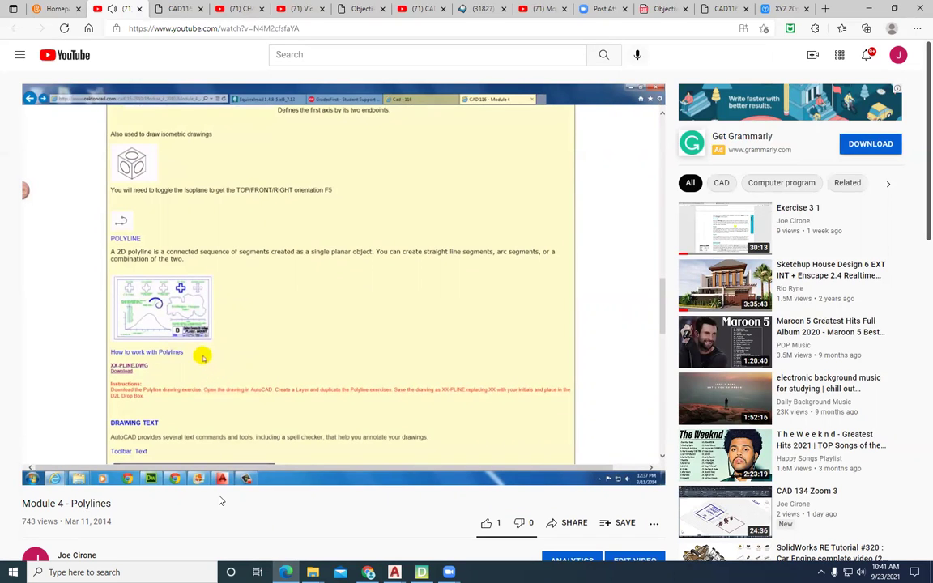
pyautogui.moveTo(233, 416)
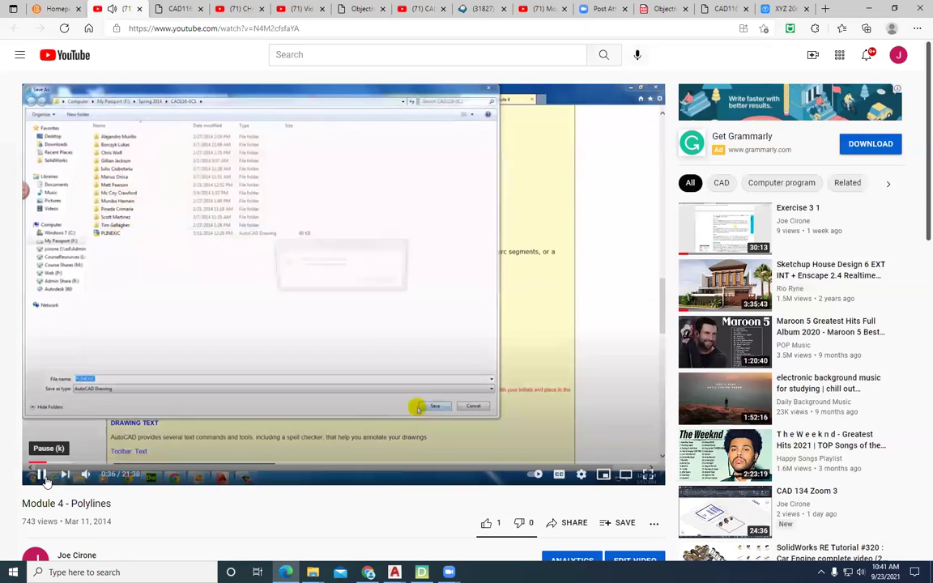
pyautogui.click(49, 480)
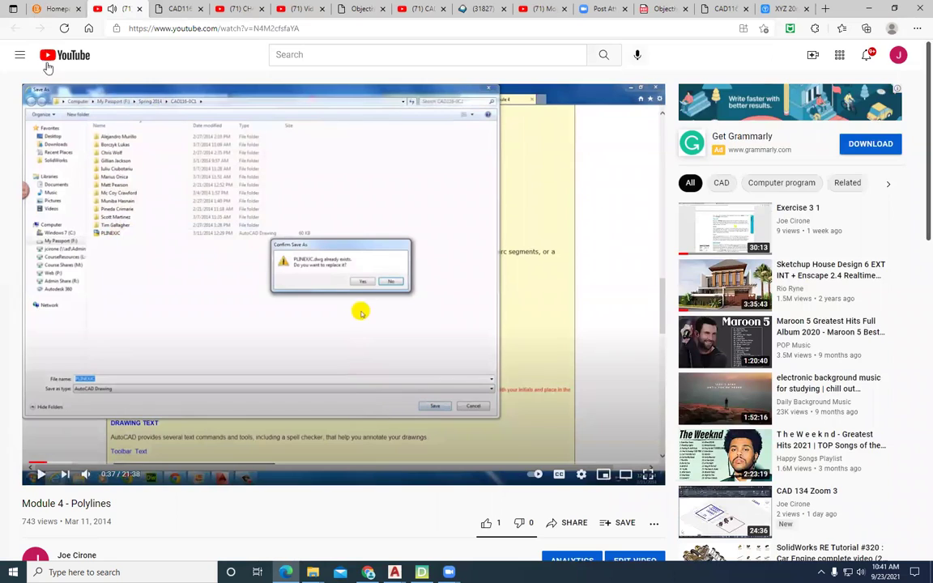
pyautogui.click(58, 11)
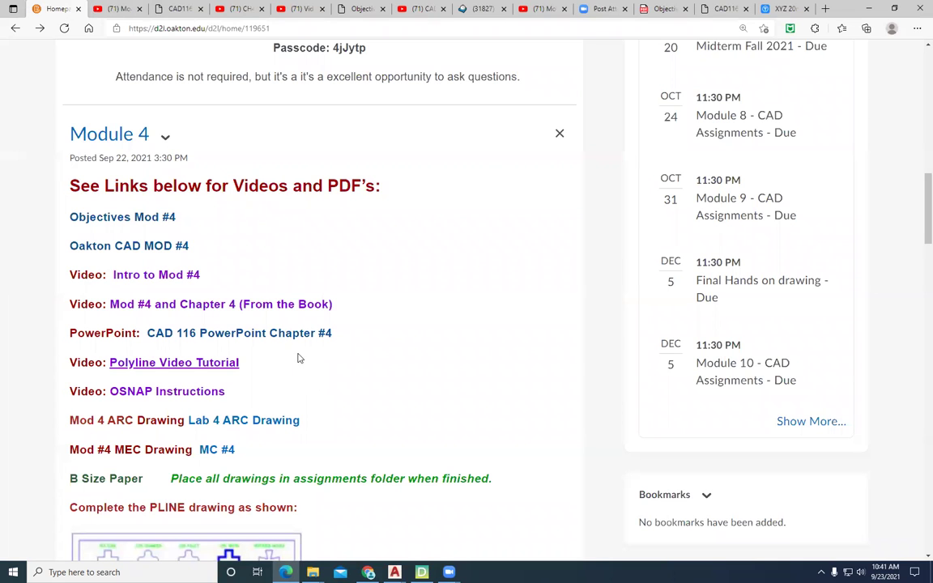
# - Open the OSNAP Instructions sheet, zoom in four steps to study it, then return to D2L
pyautogui.click(192, 394)
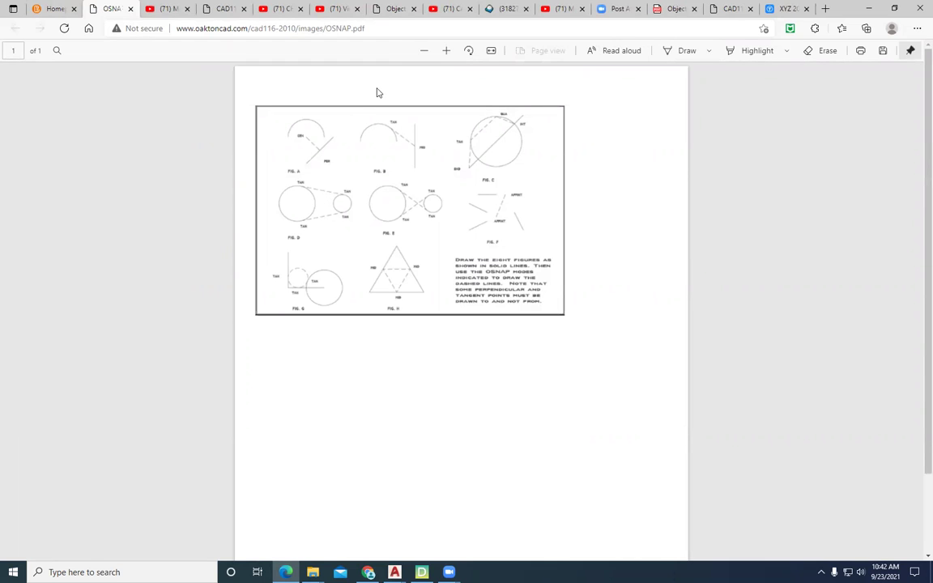
pyautogui.click(445, 50)
pyautogui.click(446, 50)
pyautogui.click(445, 50)
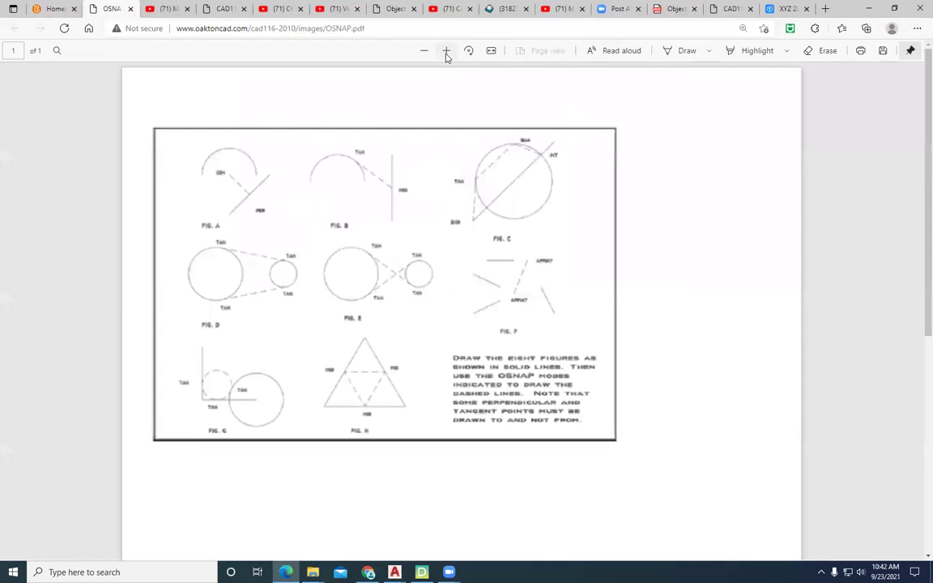
pyautogui.click(446, 51)
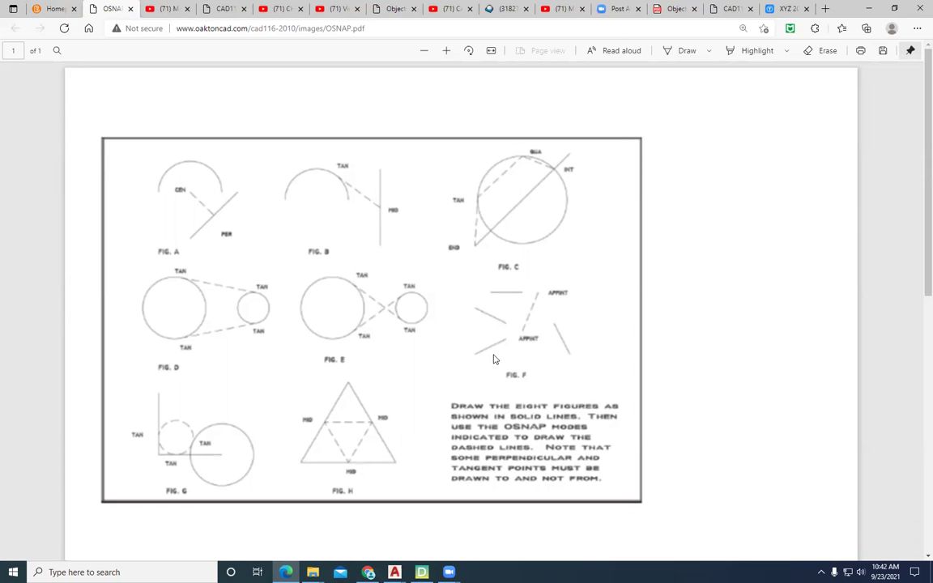
pyautogui.click(53, 10)
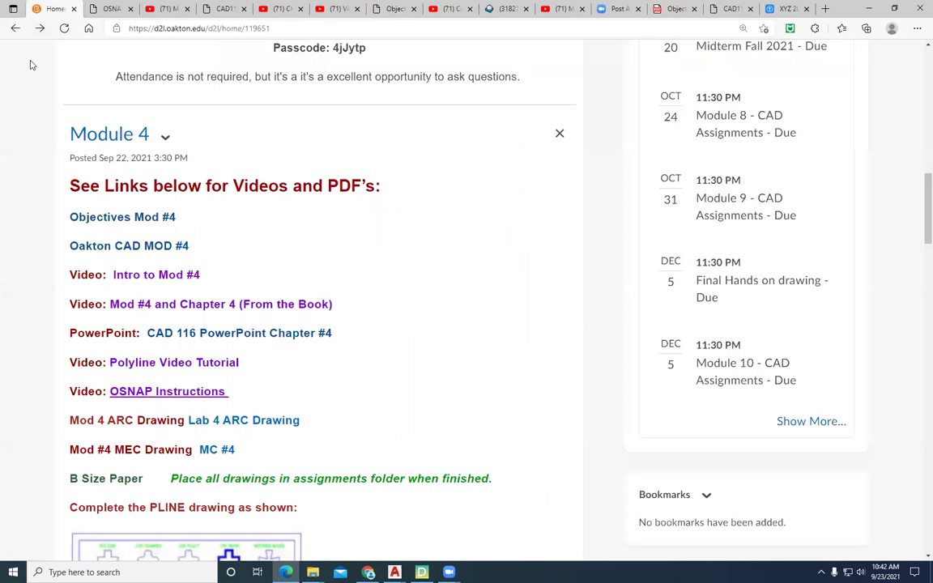
# - Download the Mod #4 osnap.dwt attachment and open it in AutoCAD
pyautogui.scroll(-3, 434, 397)
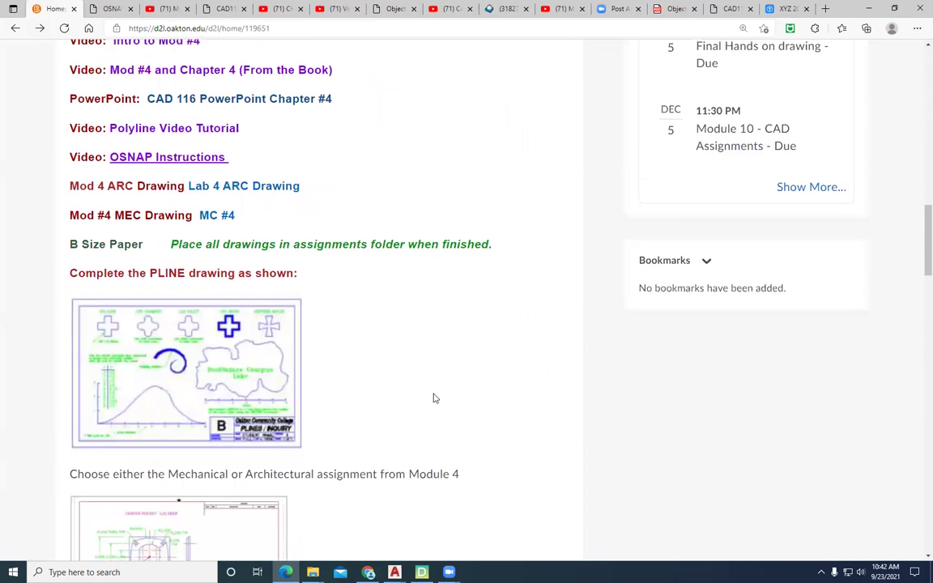
pyautogui.scroll(-4, 433, 397)
pyautogui.scroll(-3, 434, 398)
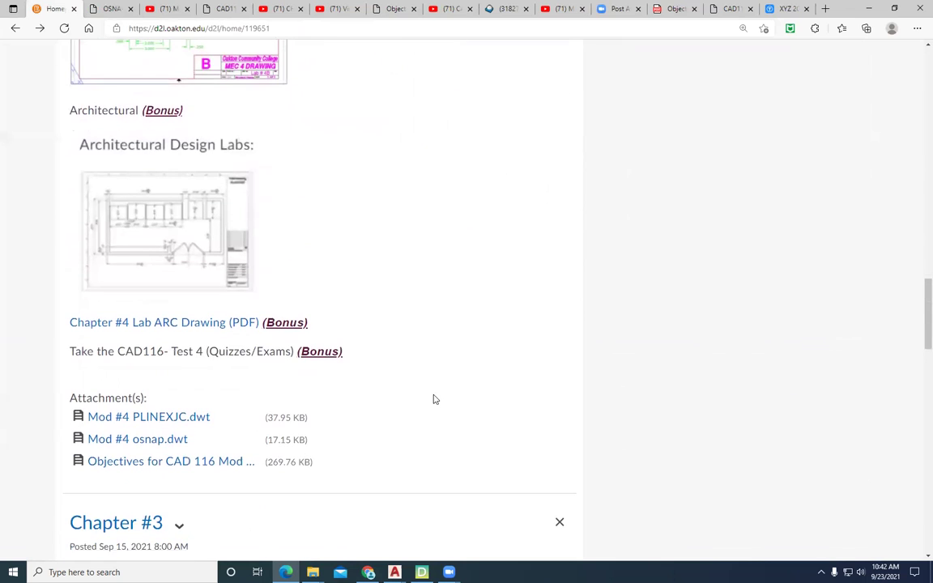
pyautogui.click(155, 439)
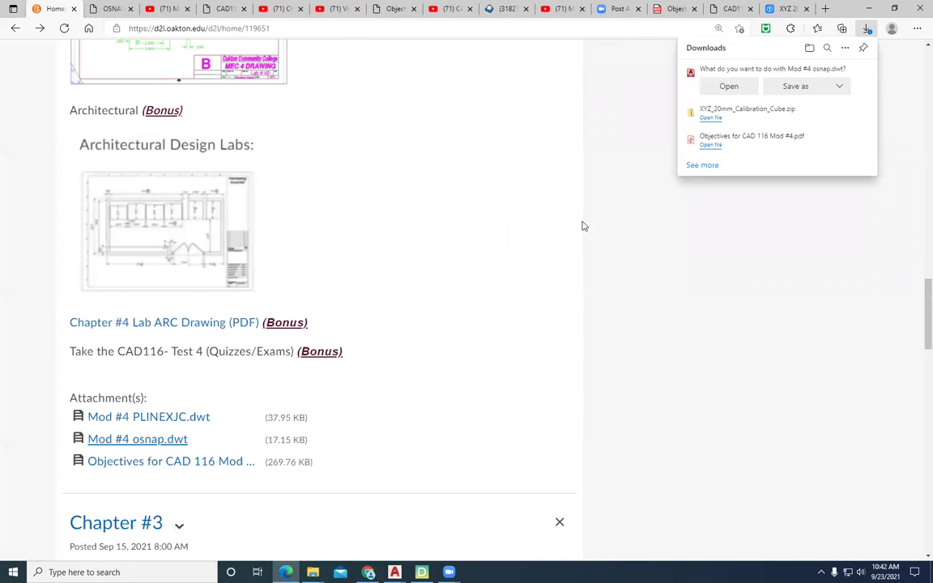
pyautogui.click(728, 87)
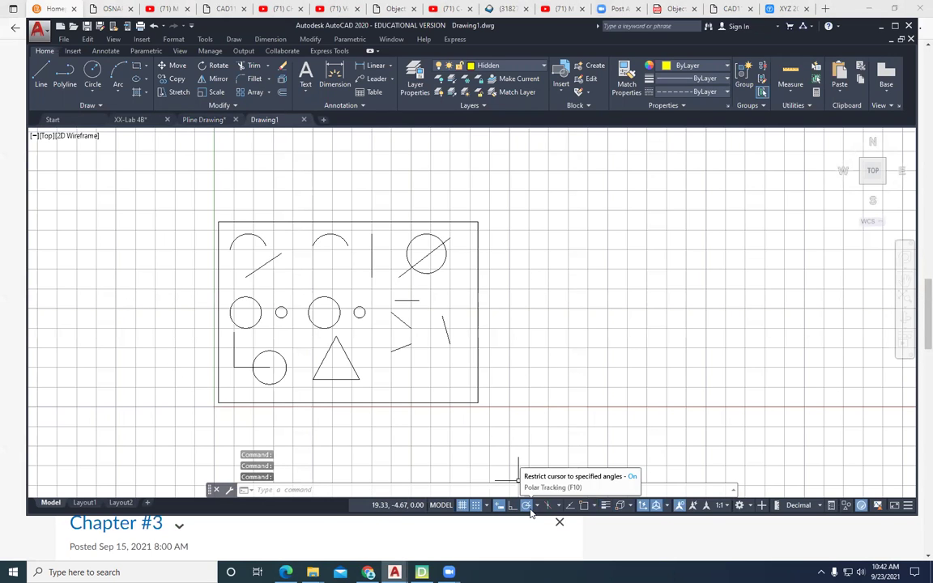
# - Turn off the grid, centre the figures in view, and make layer 0 current
pyautogui.click(461, 505)
pyautogui.scroll(2, 196, 310)
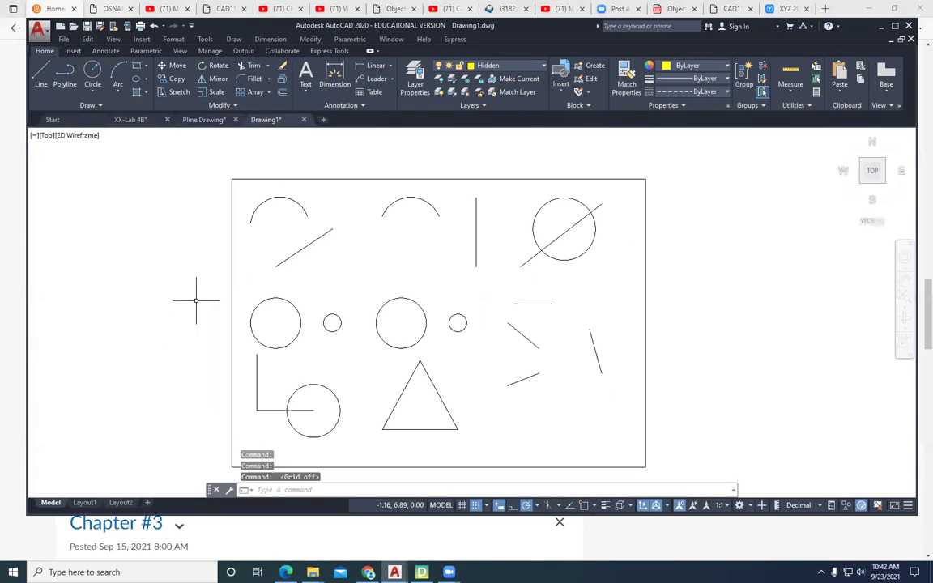
pyautogui.moveTo(223, 297)
pyautogui.mouseDown(button='middle')
pyautogui.moveTo(327, 324)
pyautogui.moveTo(325, 290)
pyautogui.mouseUp(button='middle')
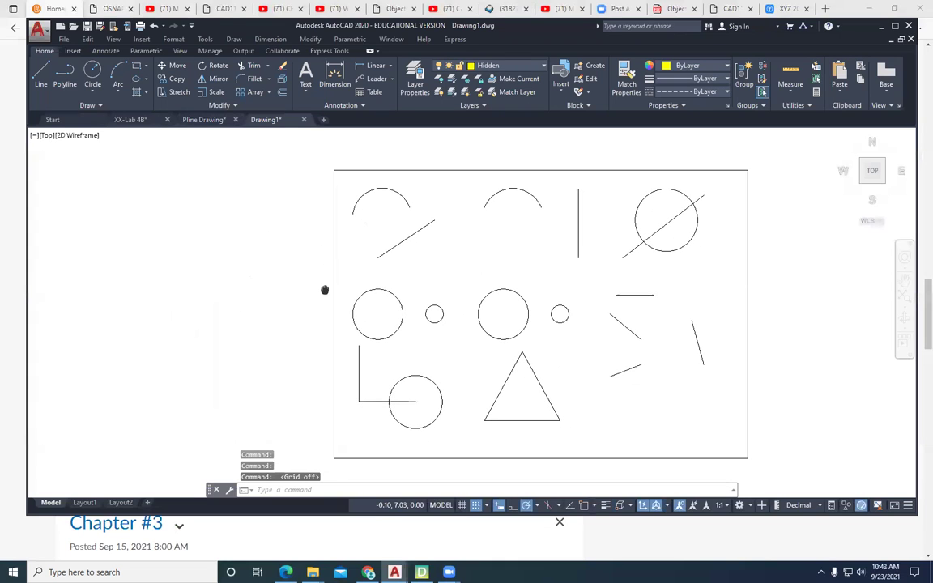
pyautogui.click(543, 68)
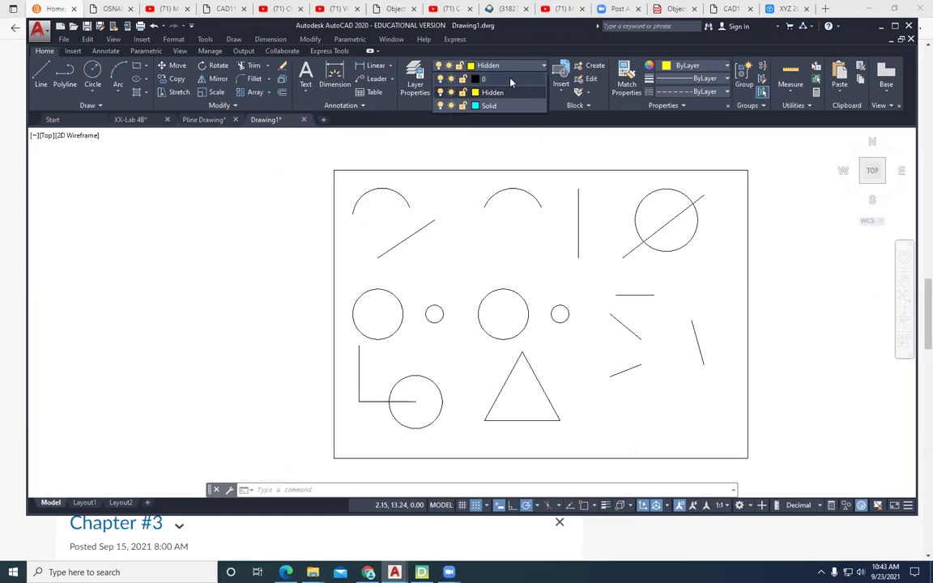
pyautogui.click(511, 80)
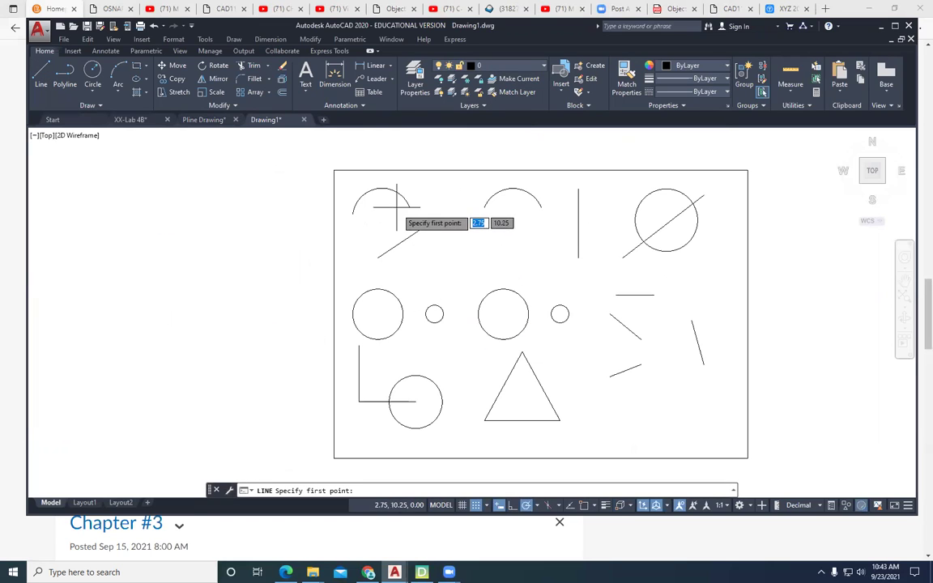
# - Turn on object snap, confirm its running modes, and start a line
pyautogui.click(583, 505)
pyautogui.click(594, 505)
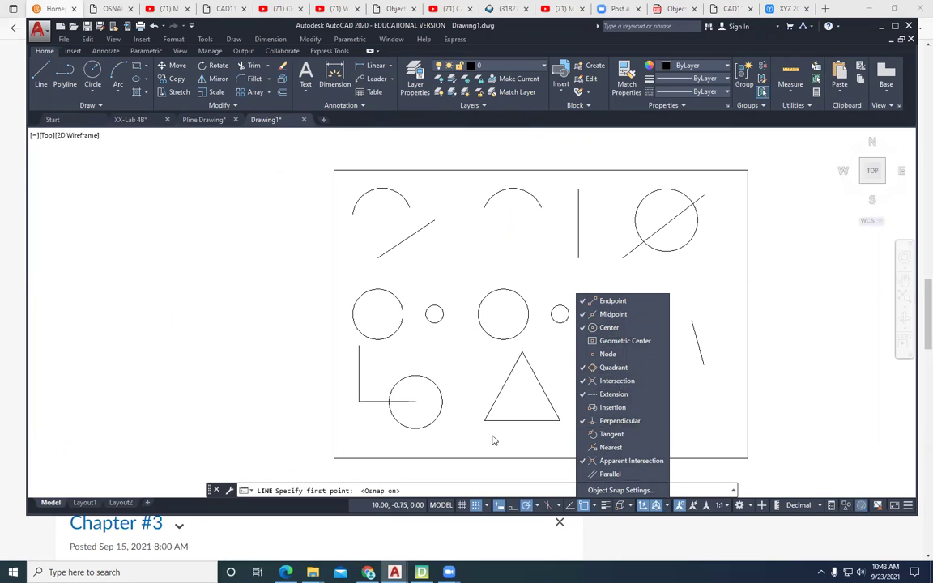
pyautogui.click(249, 413)
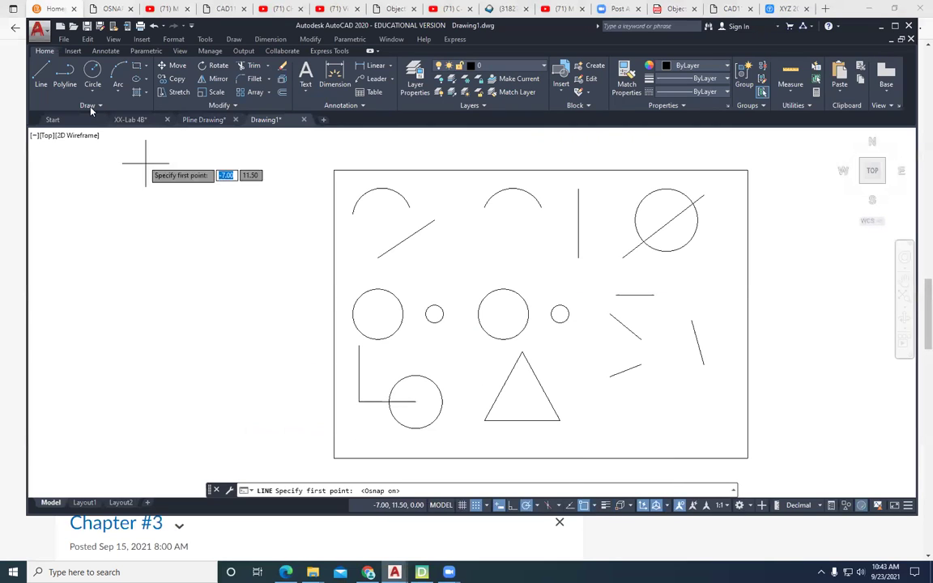
pyautogui.click(38, 76)
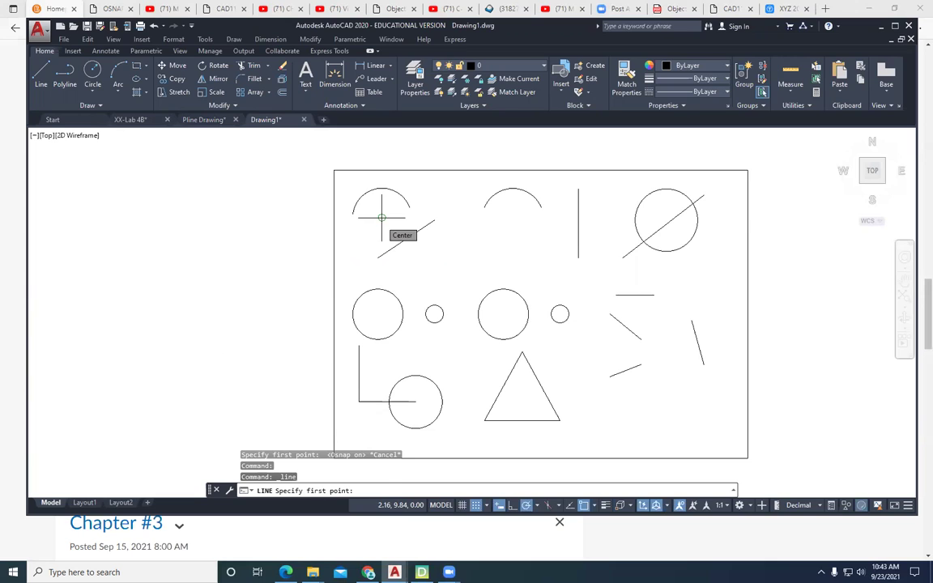
# - Draw a line from the arc's centre perpendicular to the slanted line
pyautogui.click(382, 217)
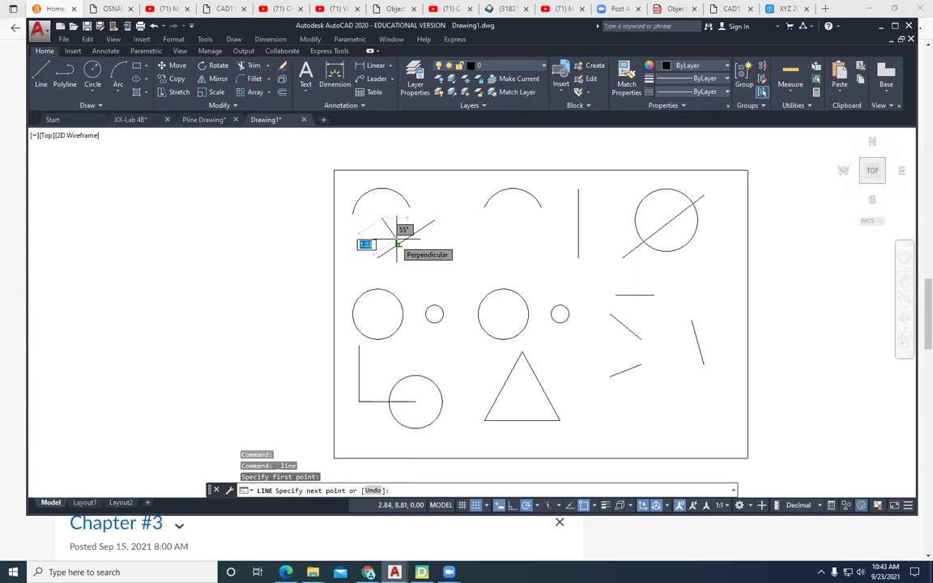
pyautogui.click(397, 243)
pyautogui.press('Escape')
pyautogui.scroll(2, 426, 265)
pyautogui.moveTo(441, 240)
pyautogui.mouseDown(button='middle')
pyautogui.moveTo(304, 283)
pyautogui.moveTo(276, 316)
pyautogui.mouseUp(button='middle')
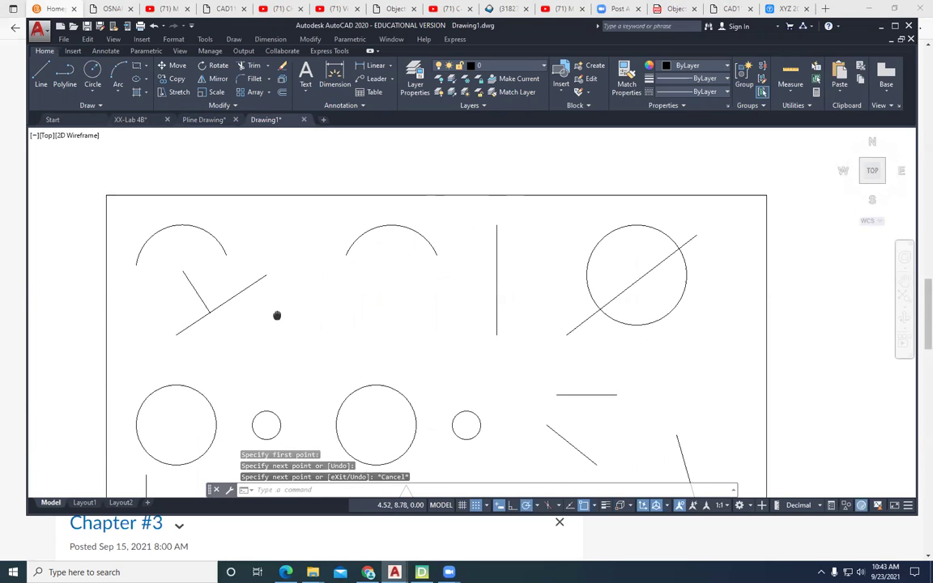
# - In red 205,32,39, draw a line from the vertical line's midpoint tangent to the arc
pyautogui.click(707, 67)
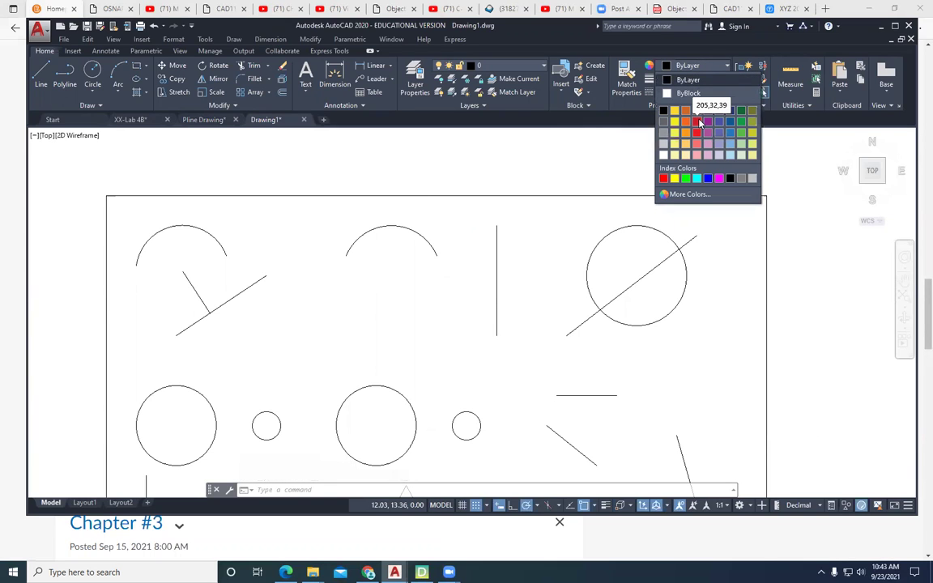
pyautogui.click(698, 122)
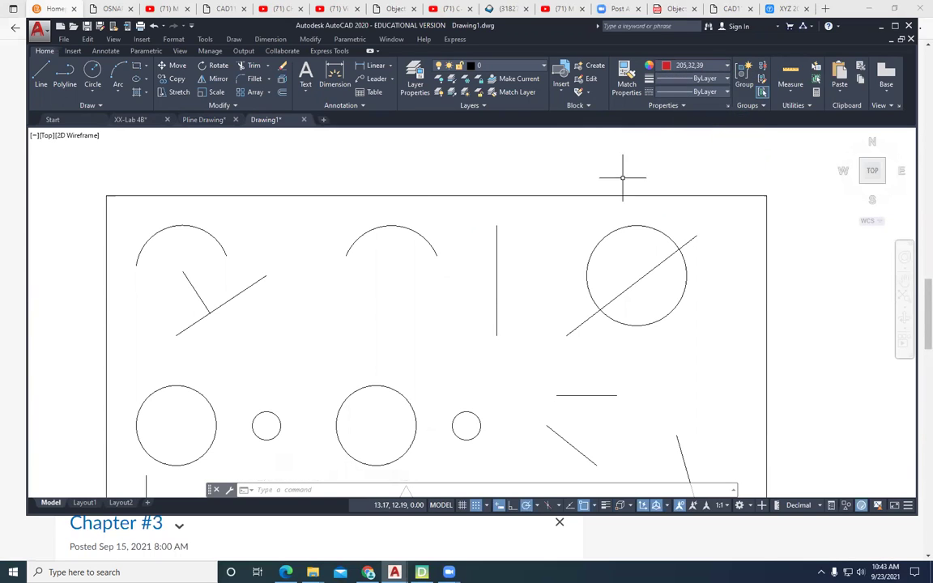
pyautogui.click(40, 73)
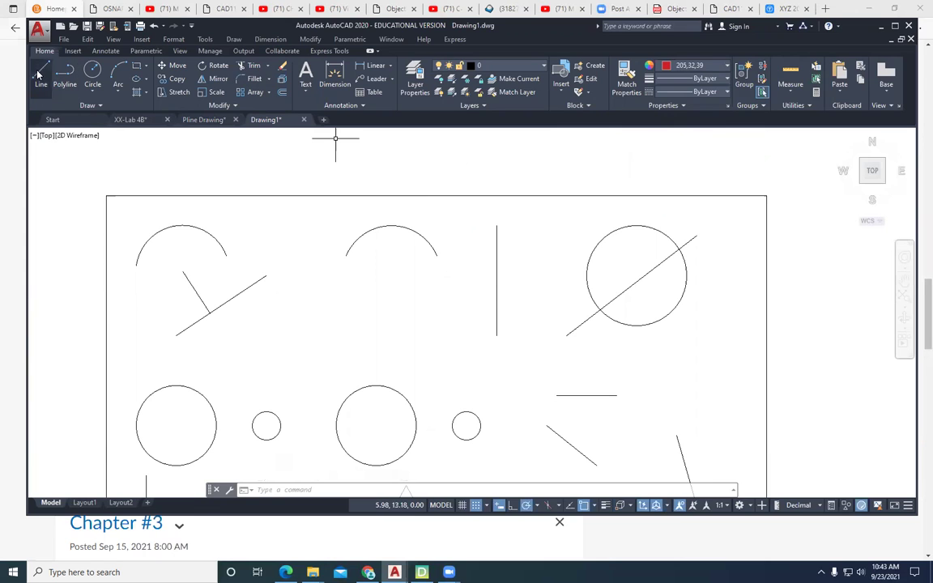
pyautogui.click(496, 283)
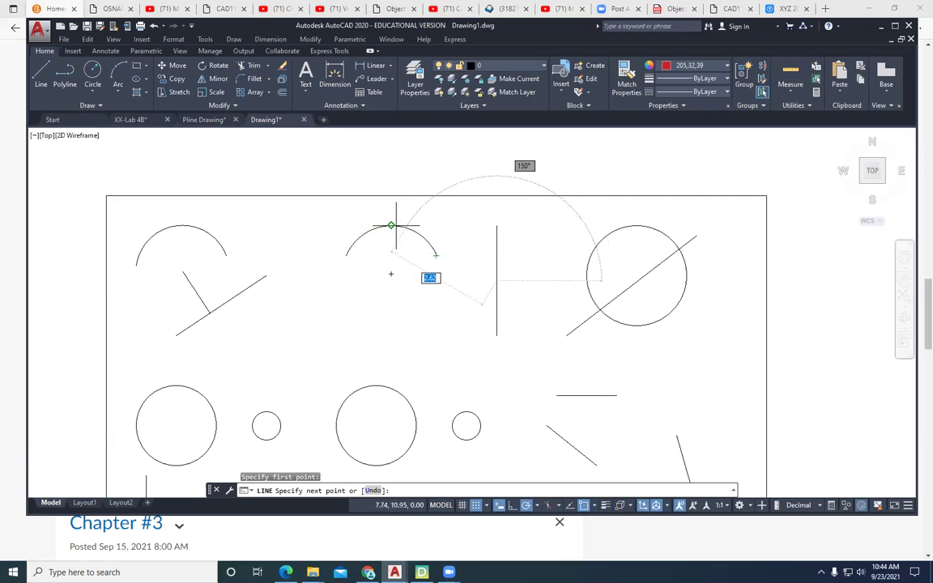
pyautogui.keyDown('shift'); pyautogui.rightClick(444, 226); pyautogui.keyUp('shift')
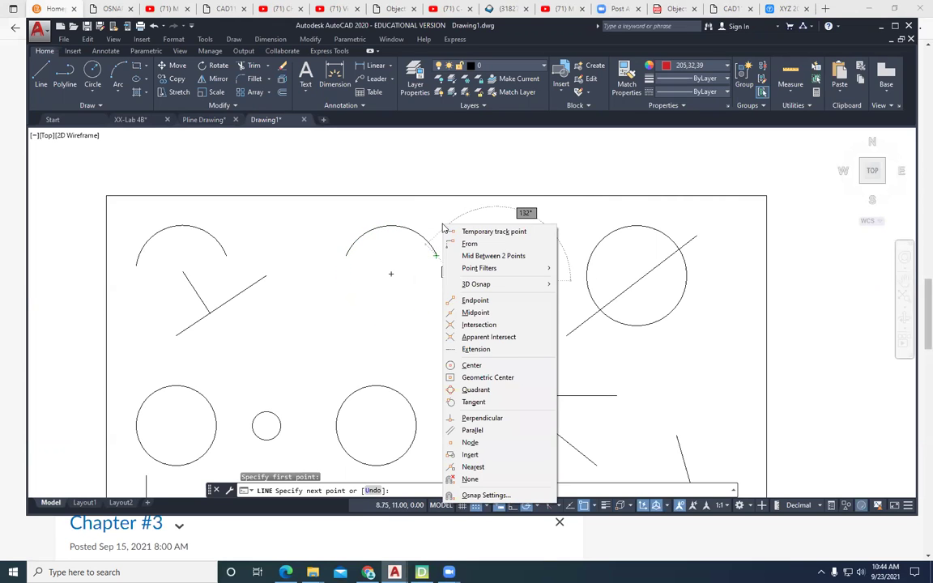
pyautogui.click(474, 402)
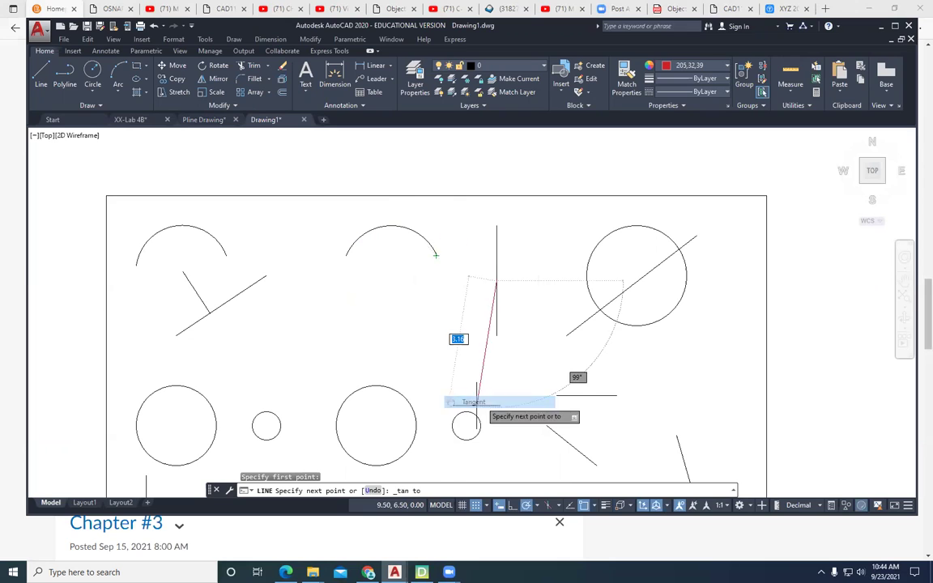
pyautogui.click(417, 231)
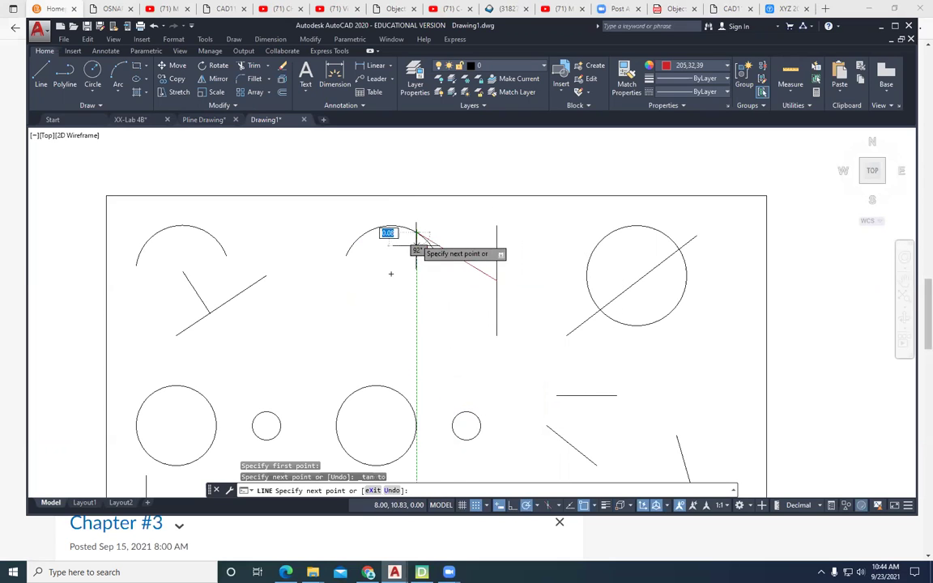
pyautogui.press('Escape')
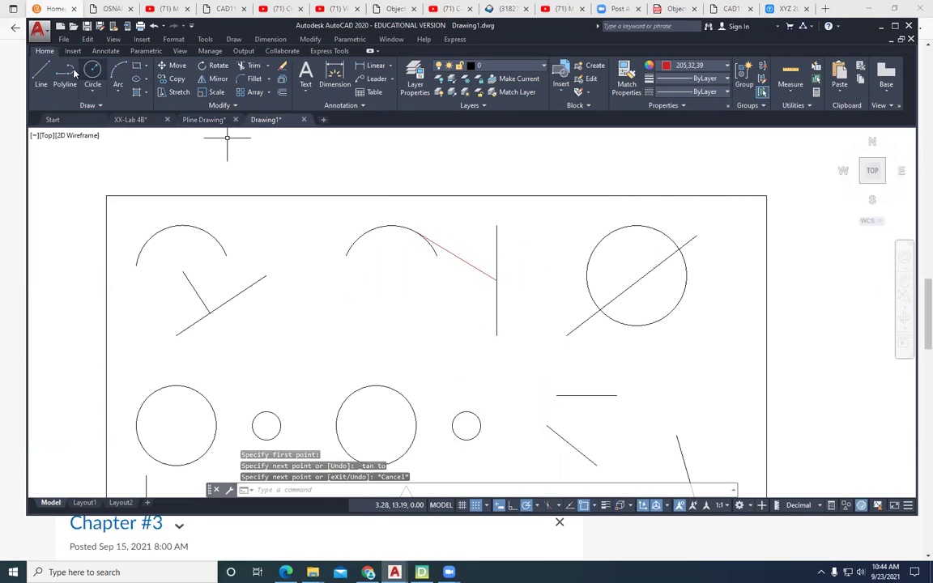
pyautogui.click(40, 73)
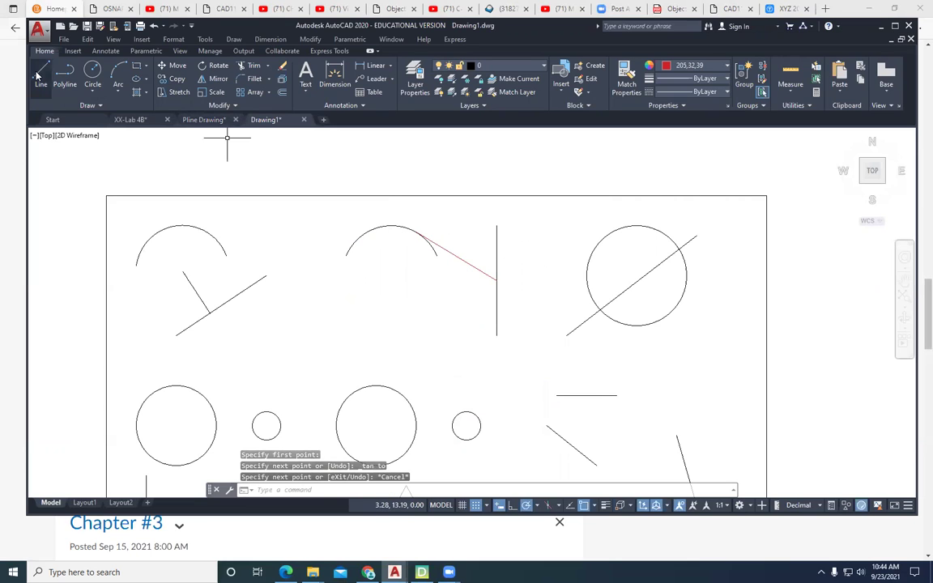
# - Start a red line from the slanted line's lower endpoint to the circle, then check the OSNAP exercise sheet
pyautogui.click(567, 333)
pyautogui.click(587, 275)
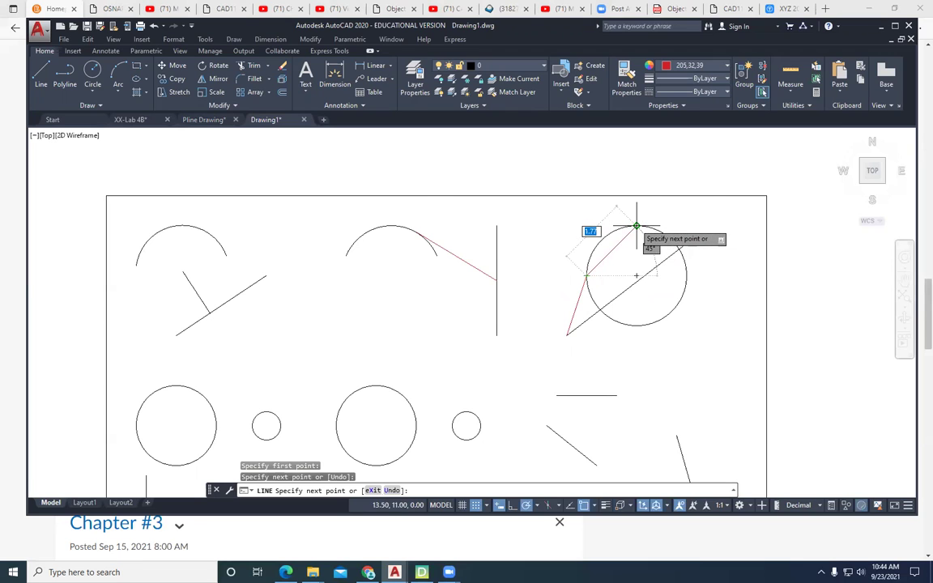
pyautogui.click(111, 9)
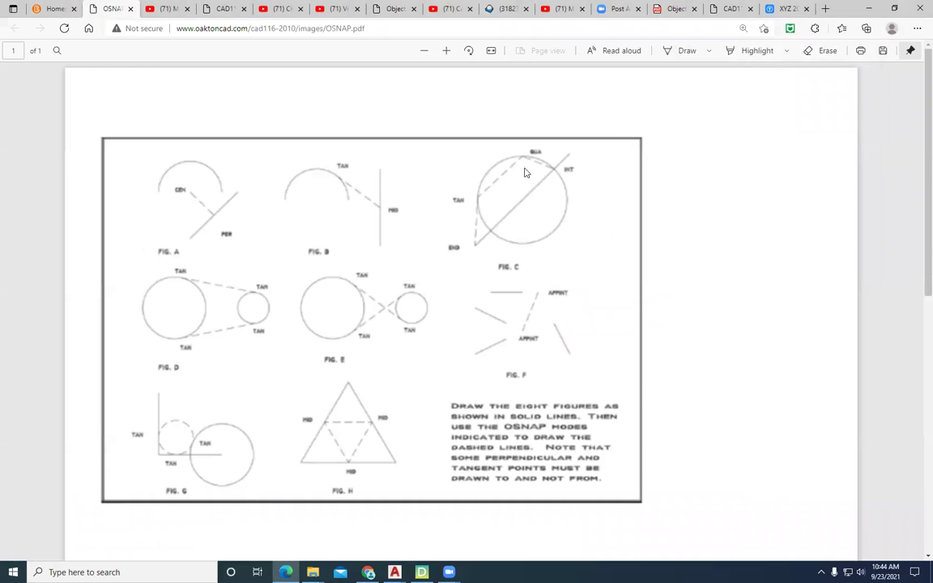
pyautogui.click(51, 9)
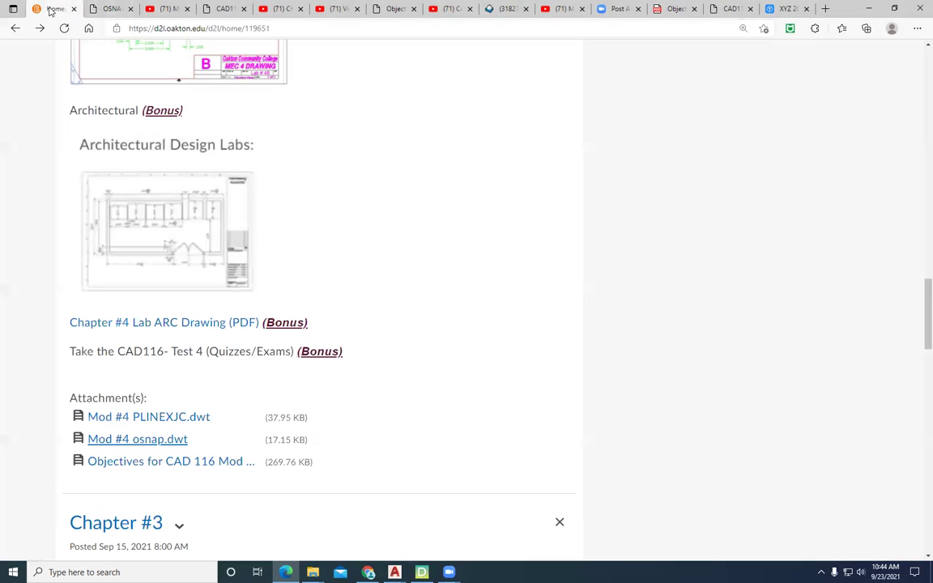
pyautogui.click(394, 572)
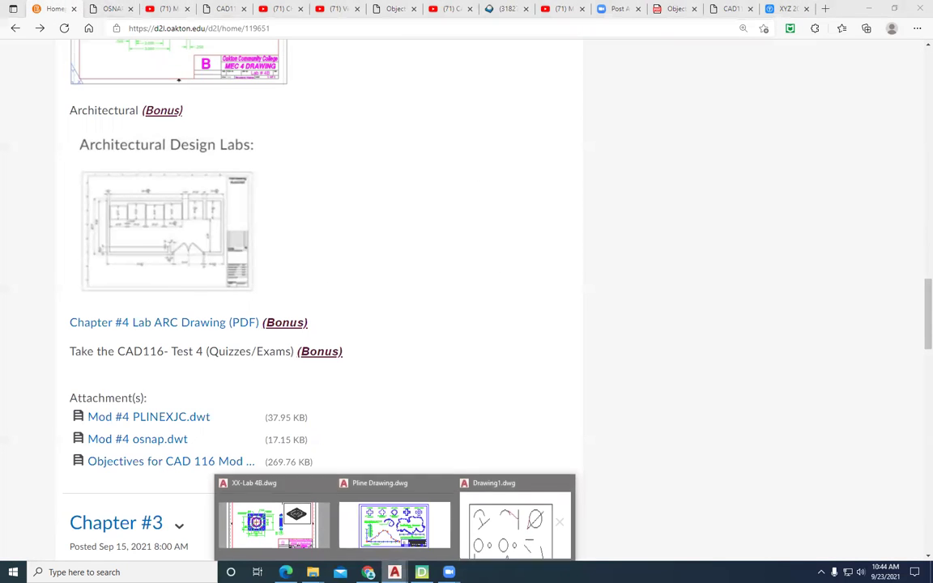
pyautogui.click(472, 476)
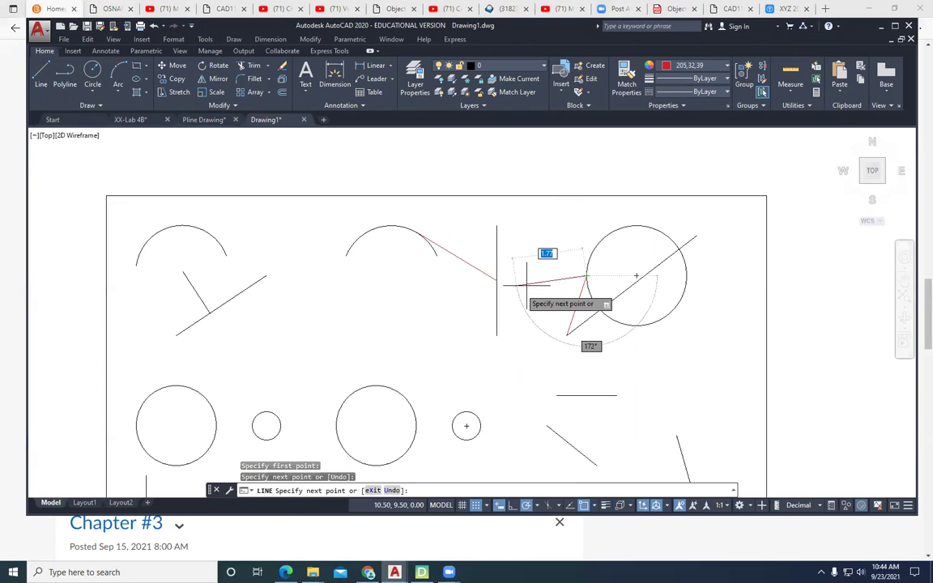
# - Undo that segment, redraw the red line tangent to the circle and continue it across the top quadrant
pyautogui.write('u')
pyautogui.press('Return')
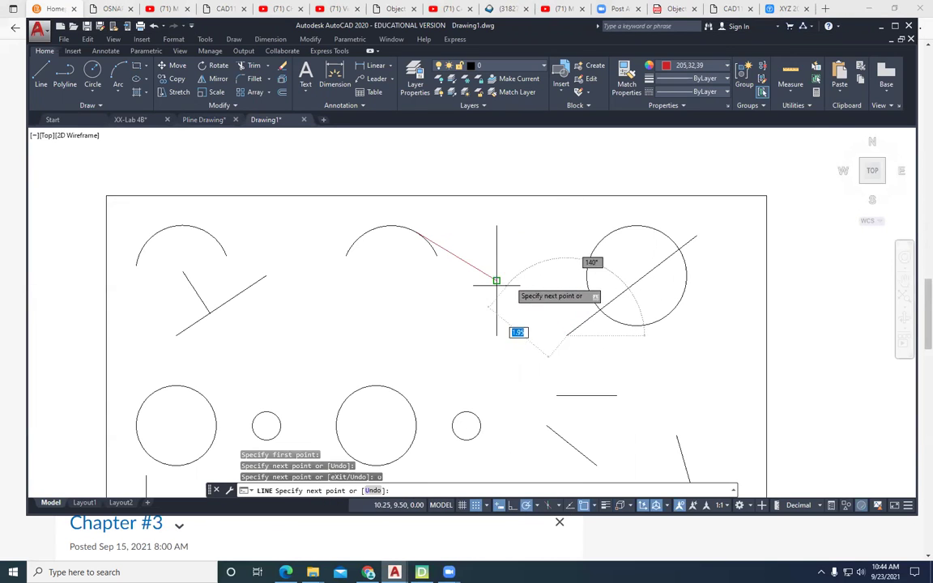
pyautogui.keyDown('shift'); pyautogui.rightClick(536, 276); pyautogui.keyUp('shift')
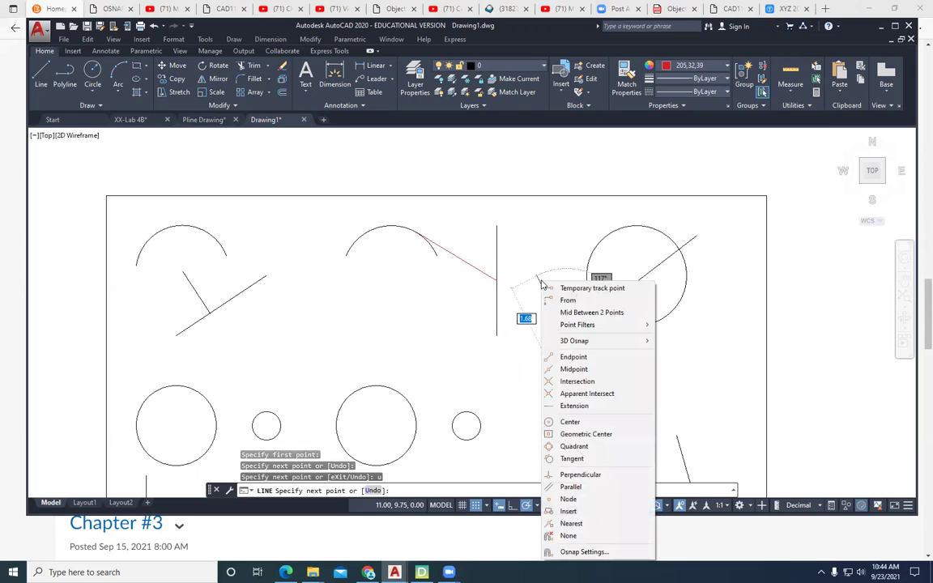
pyautogui.click(579, 463)
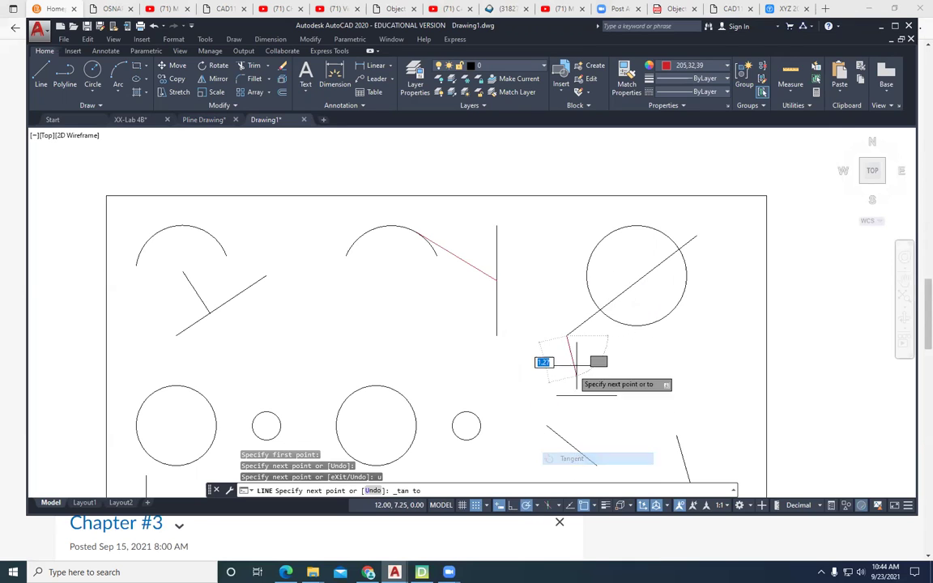
pyautogui.click(587, 275)
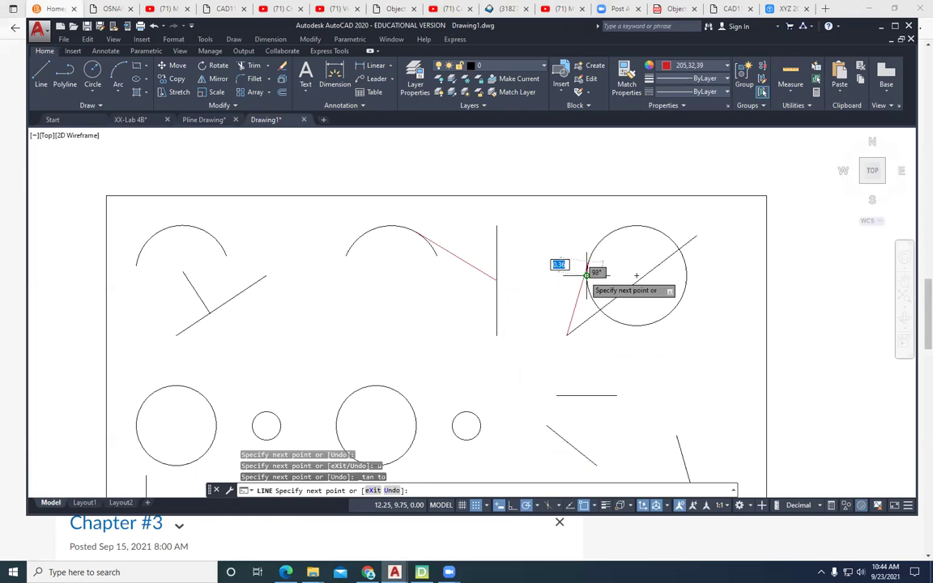
pyautogui.click(636, 226)
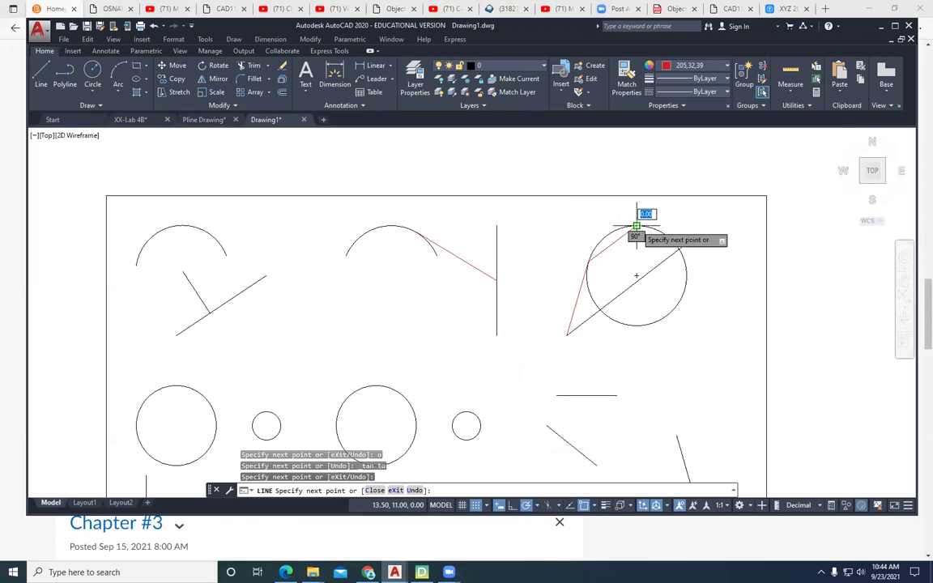
pyautogui.click(679, 251)
pyautogui.press('Escape')
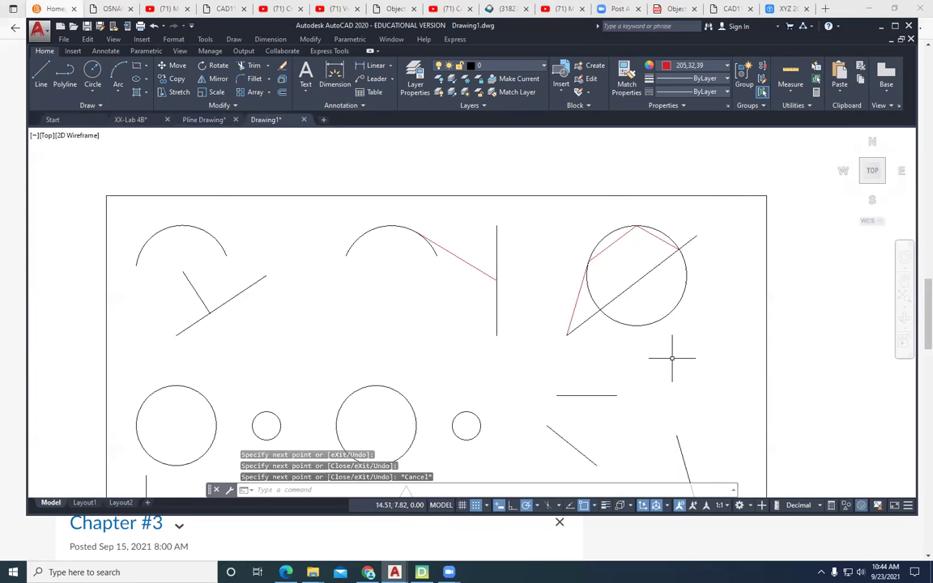
pyautogui.moveTo(619, 386)
pyautogui.mouseDown(button='middle')
pyautogui.moveTo(526, 261)
pyautogui.moveTo(514, 260)
pyautogui.mouseUp(button='middle')
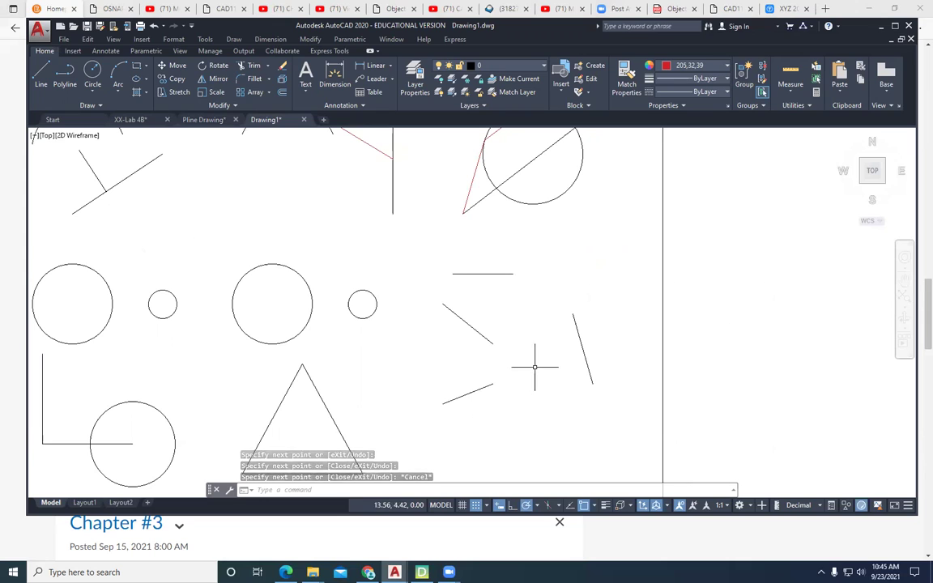
# - Enable Object Snap Tracking On (F11) in the Object Snap Settings dialog
pyautogui.click(595, 505)
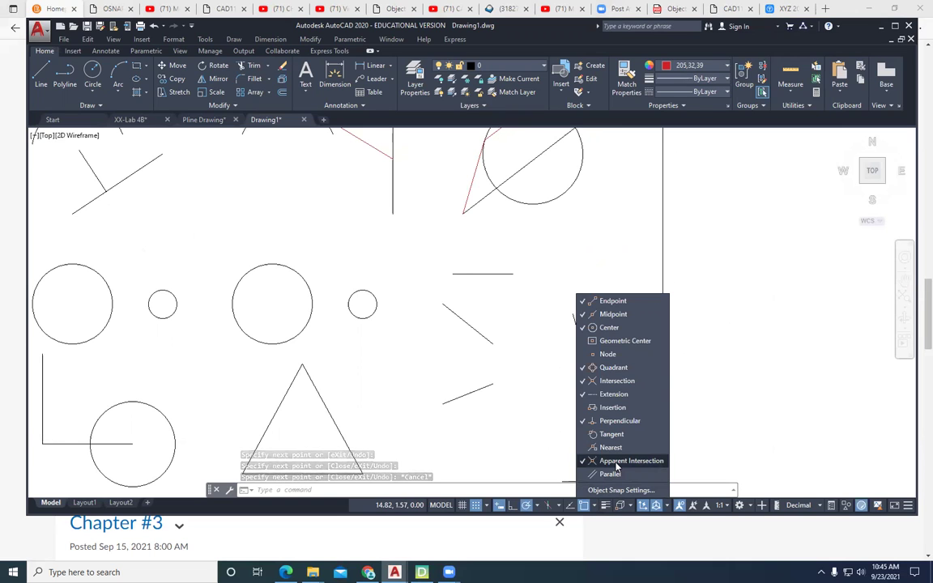
pyautogui.click(628, 492)
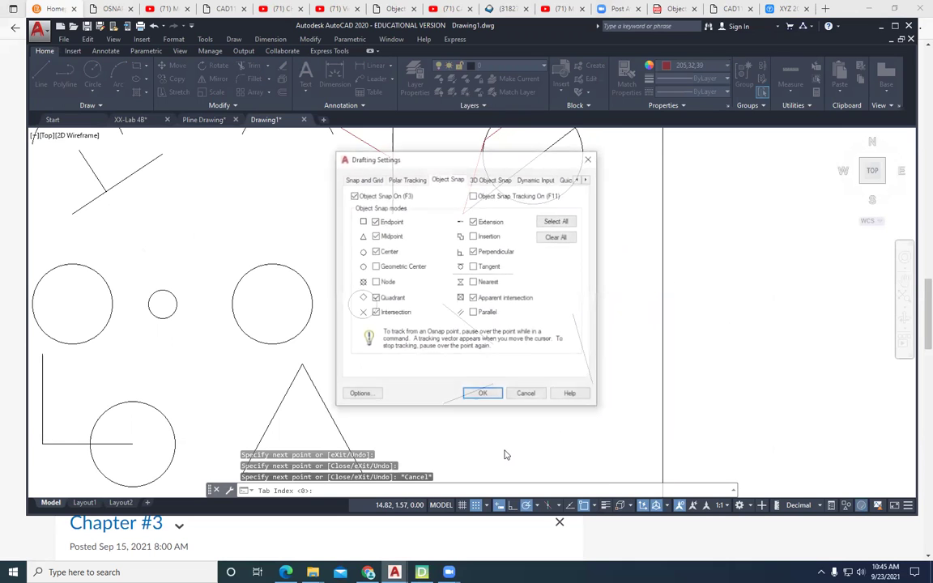
pyautogui.click(474, 195)
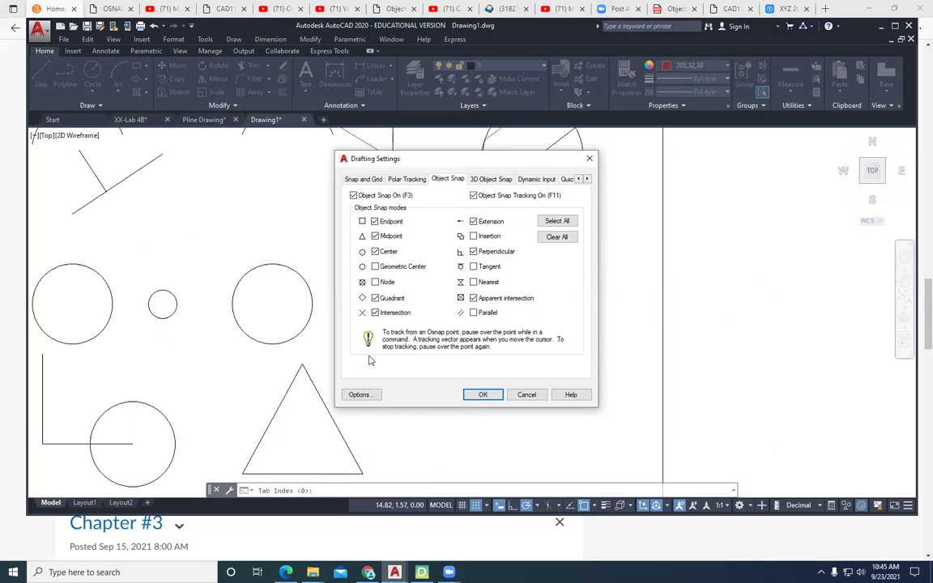
pyautogui.click(483, 396)
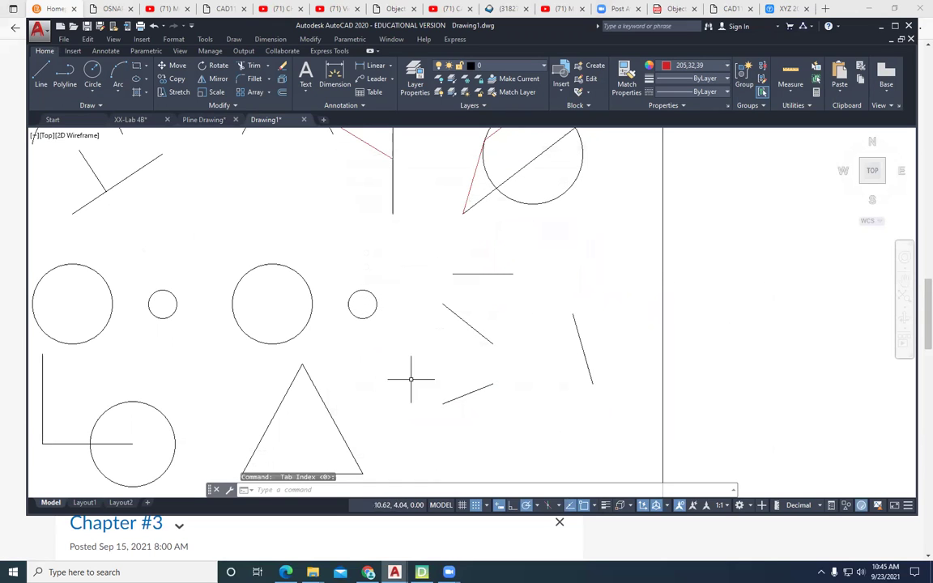
# - Draw a red LINE from the tracking intersection to the apparent intersection of the two angled lines
pyautogui.click(41, 77)
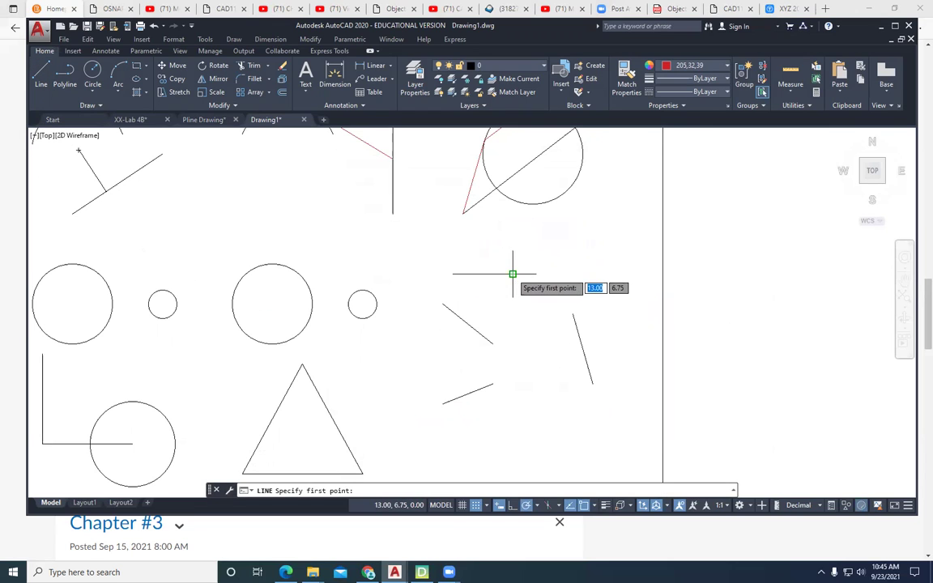
pyautogui.click(561, 274)
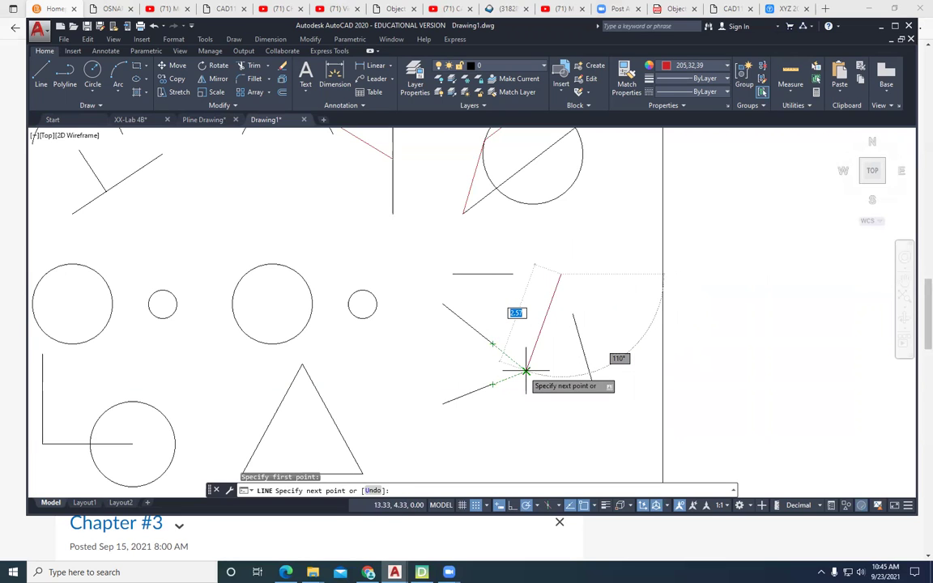
pyautogui.click(526, 371)
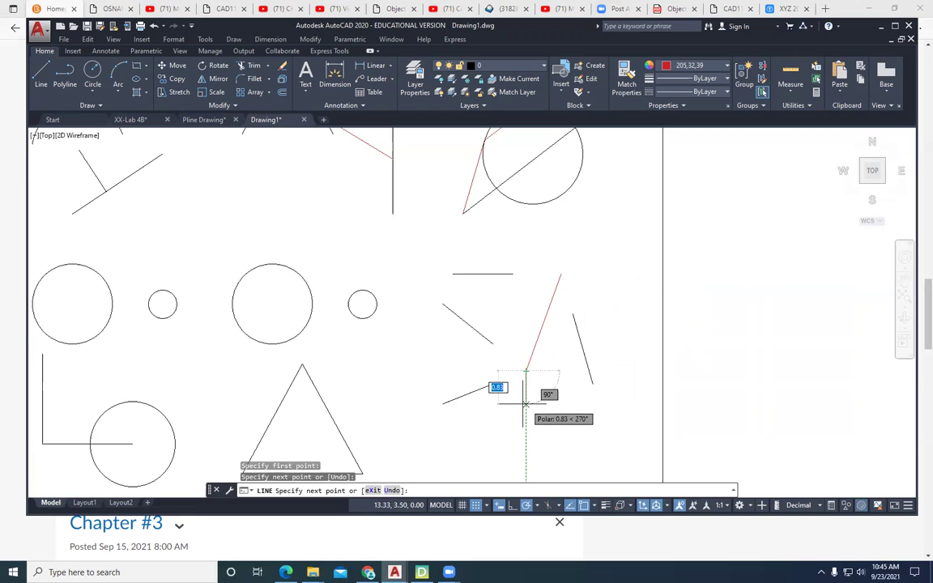
pyautogui.press('Escape')
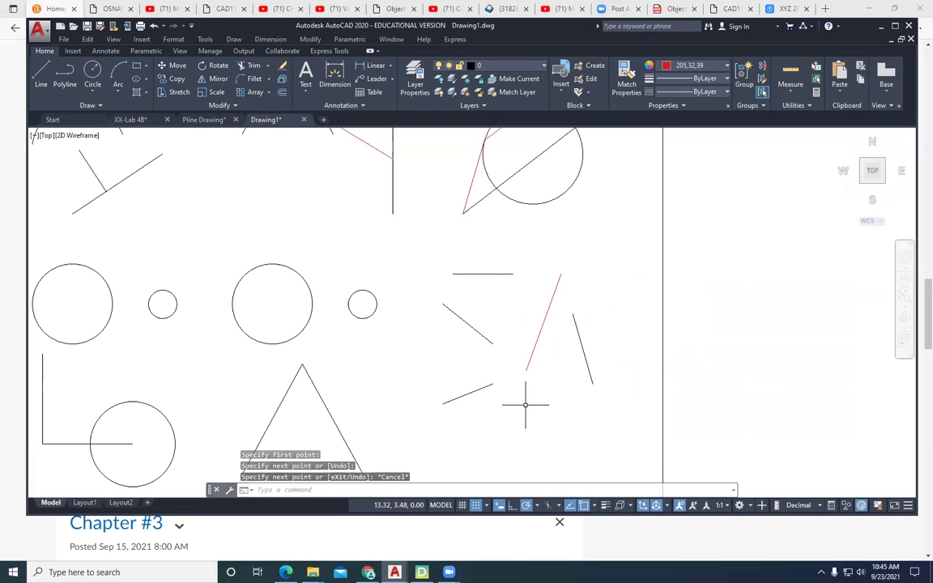
# - Zoom out and centre the whole exercise sheet, then bring the Edge course page forward
pyautogui.scroll(-2, 525, 404)
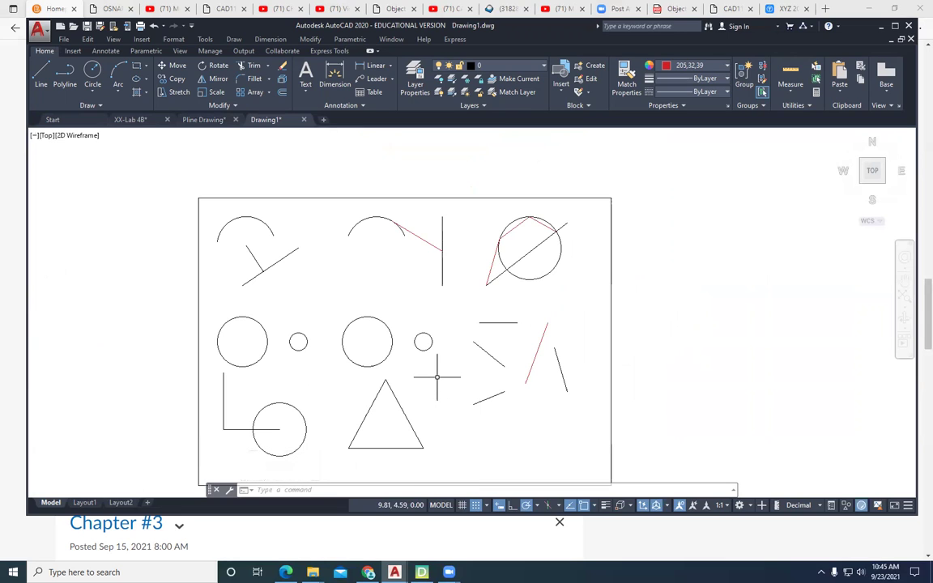
pyautogui.moveTo(410, 371)
pyautogui.mouseDown(button='middle')
pyautogui.moveTo(601, 308)
pyautogui.moveTo(566, 344)
pyautogui.mouseUp(button='middle')
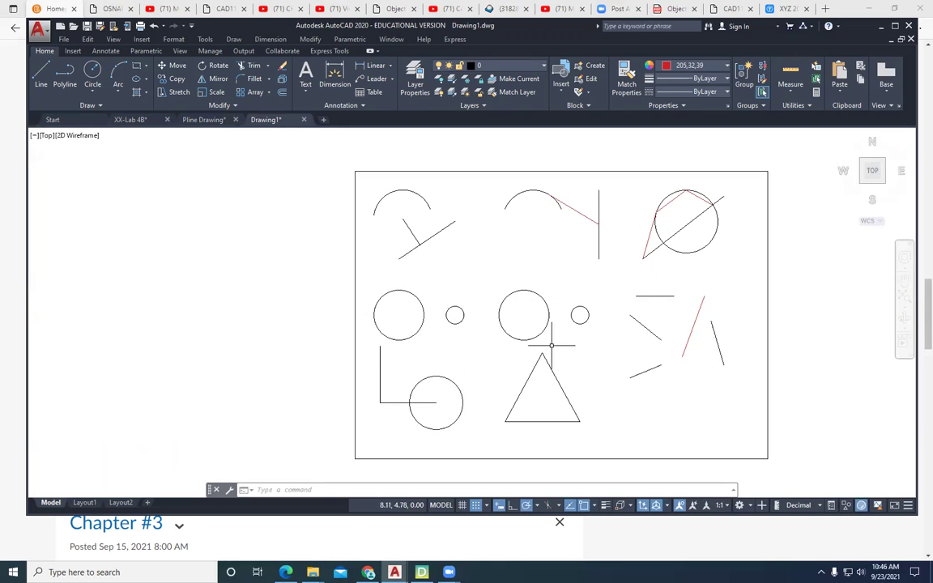
pyautogui.click(55, 11)
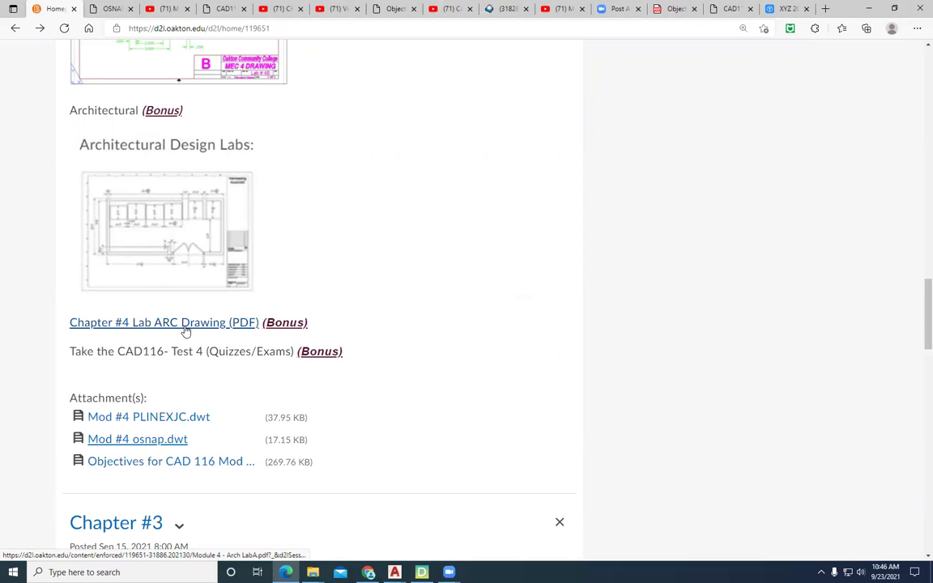
# - Open the Lab 4 ARC Drawing PDF from the Module 4 links list
pyautogui.scroll(5, 184, 331)
pyautogui.scroll(6, 184, 330)
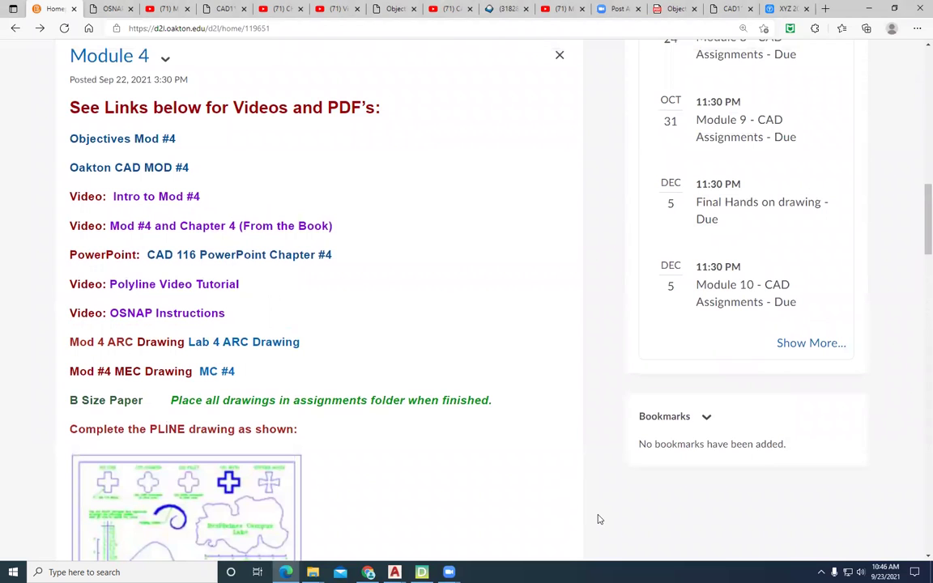
pyautogui.click(285, 349)
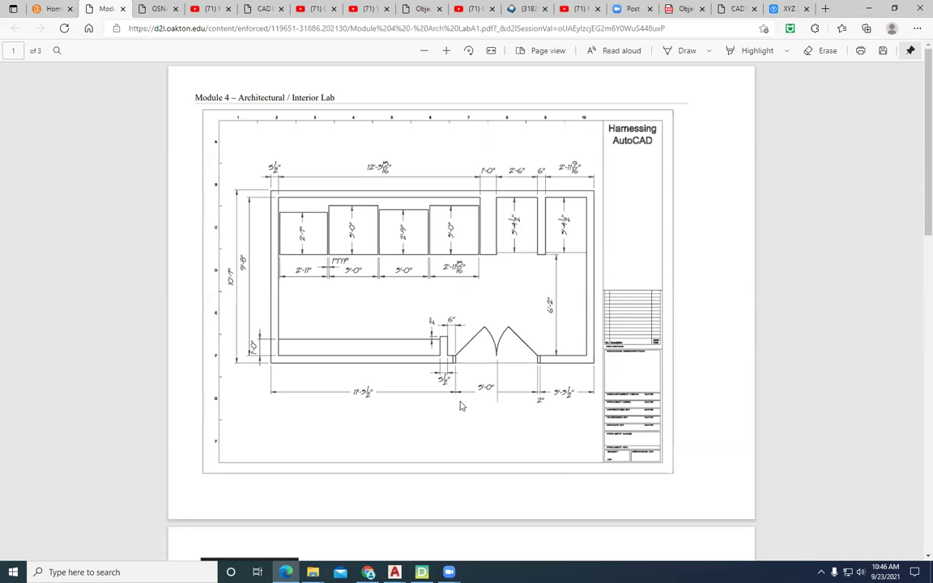
# - Review the floor plan and the Exercise 4-10 settings table, then go back to the Module 4 tab
pyautogui.scroll(-5, 460, 406)
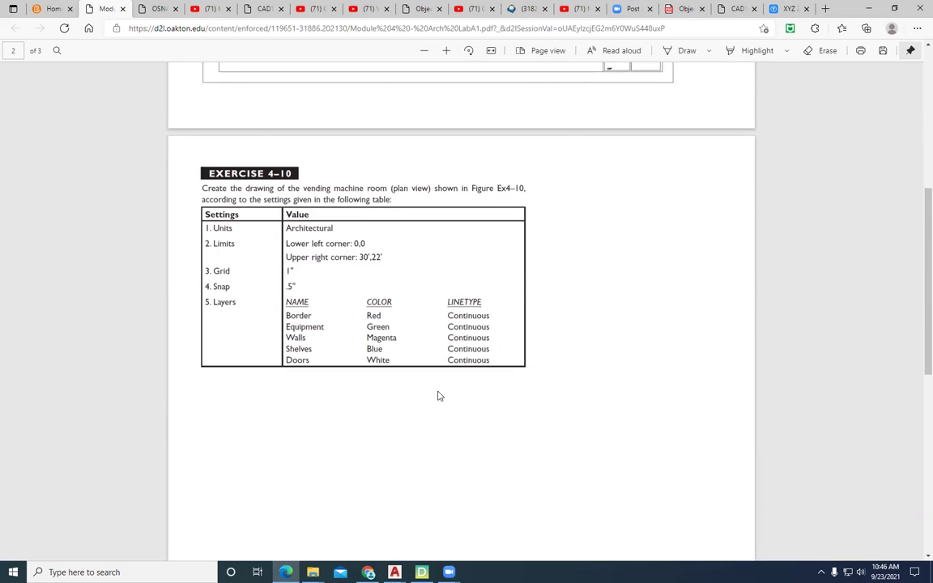
pyautogui.scroll(5, 437, 395)
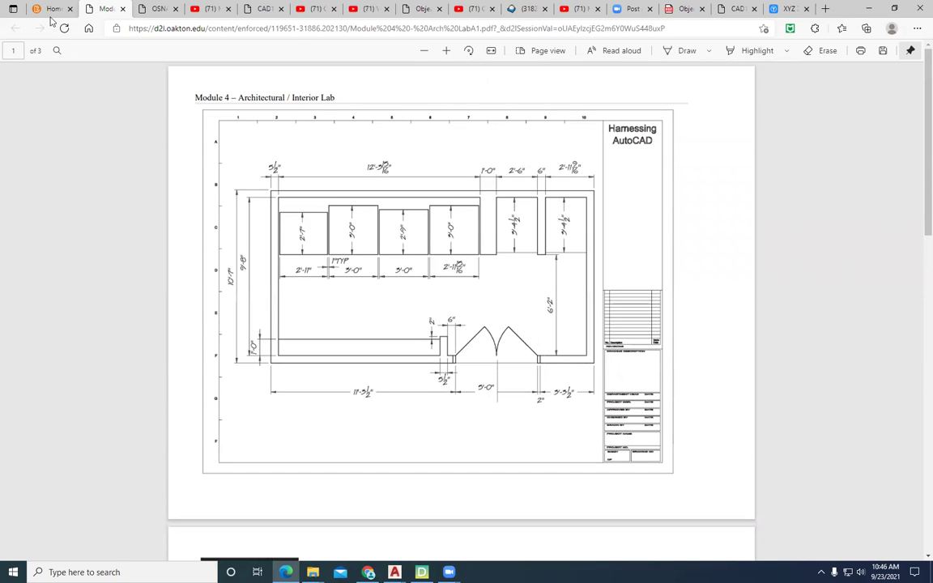
pyautogui.click(50, 9)
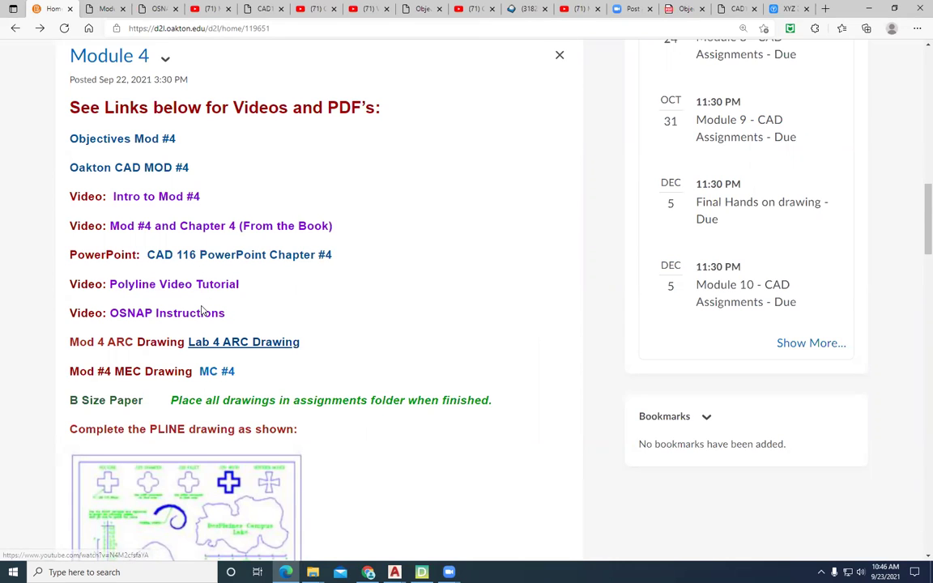
# - Download the Mod #4 PLINEXJC.dwt file from the Module 4 Attachment(s) list
pyautogui.scroll(-2, 340, 289)
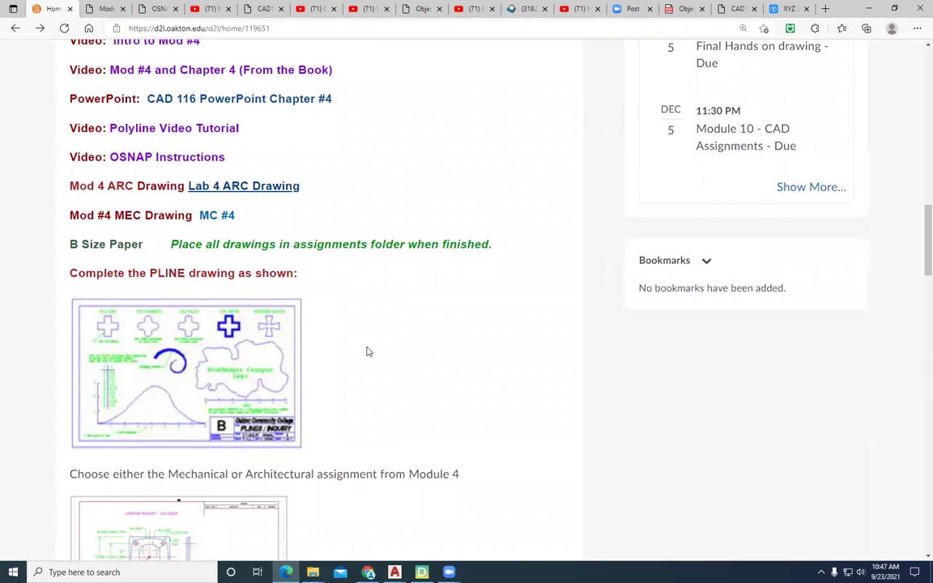
pyautogui.scroll(-2, 347, 353)
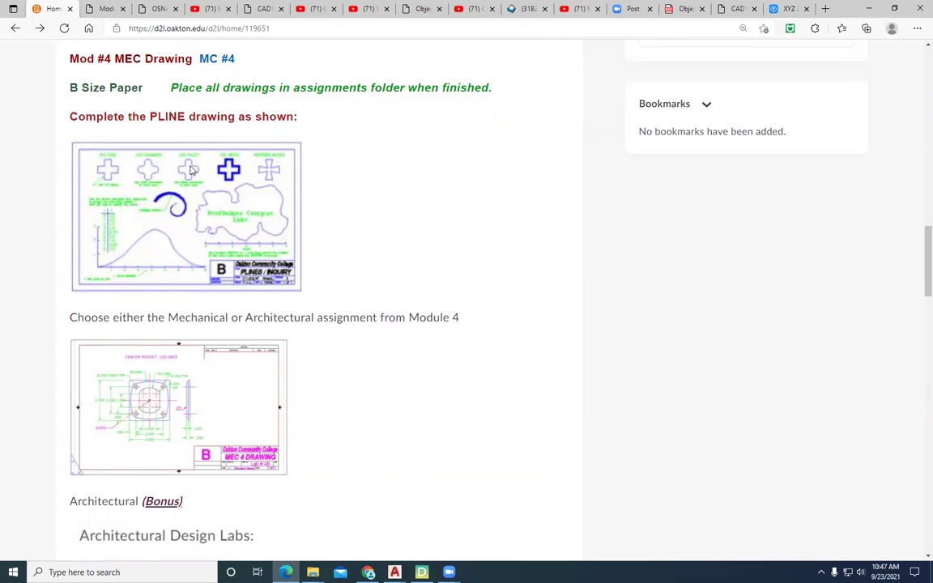
pyautogui.scroll(-7, 191, 170)
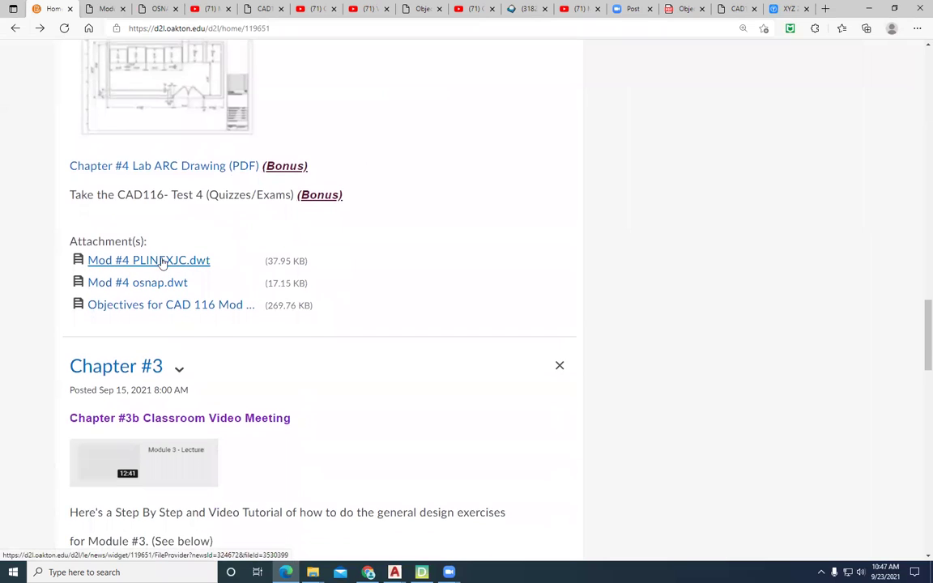
pyautogui.click(196, 261)
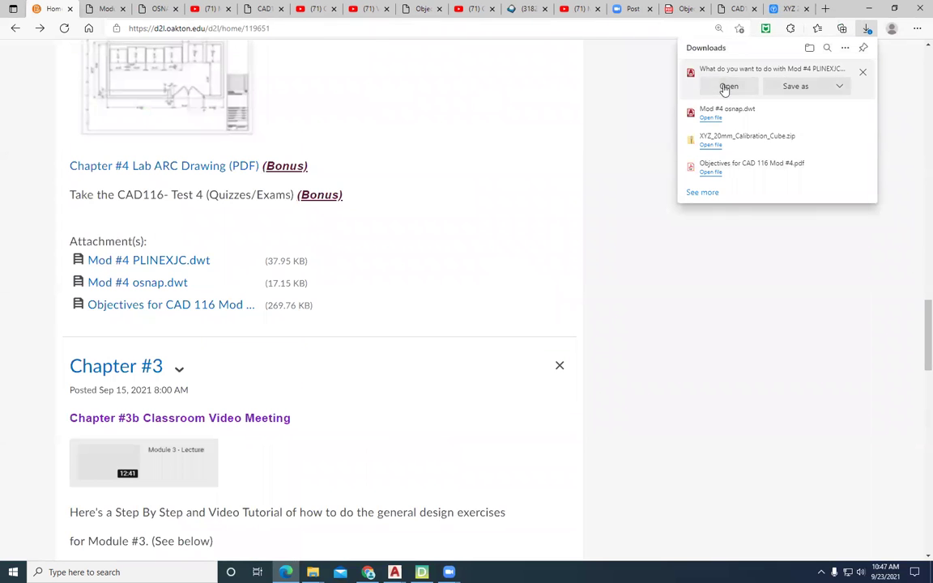
# - Open the PLINEXJC template as Drawing2 in AutoCAD, then bring the D2L attachments page forward
pyautogui.click(728, 86)
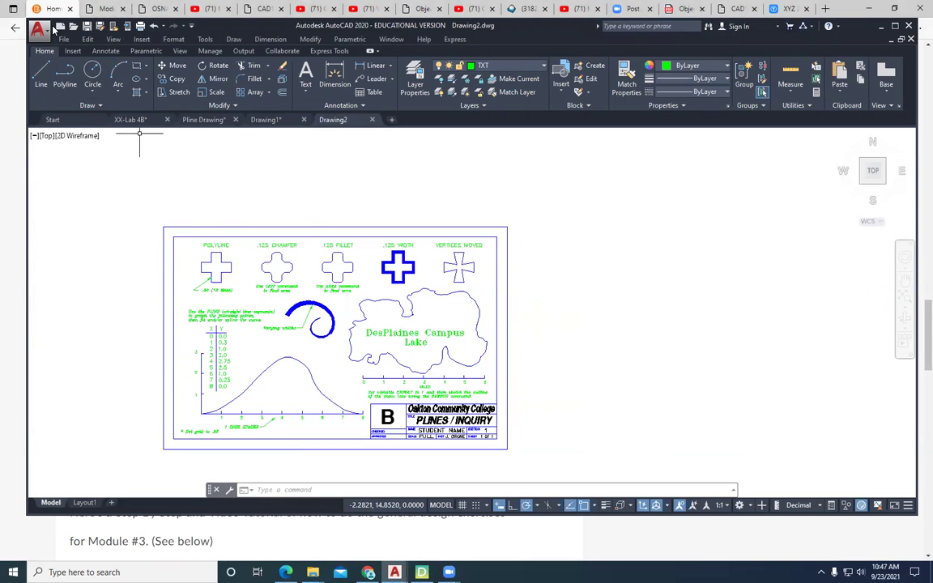
pyautogui.moveTo(570, 35); pyautogui.dragTo(570, 90)
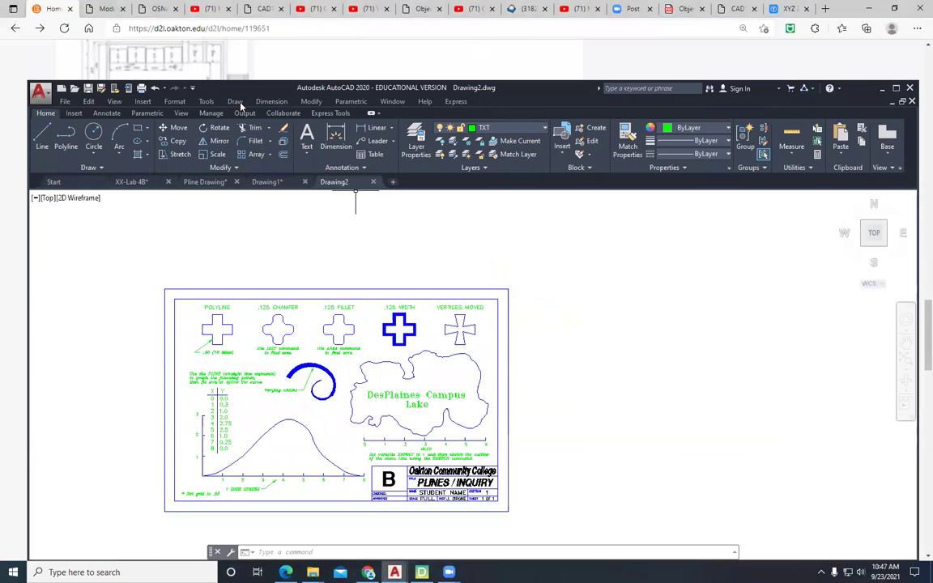
pyautogui.click(371, 62)
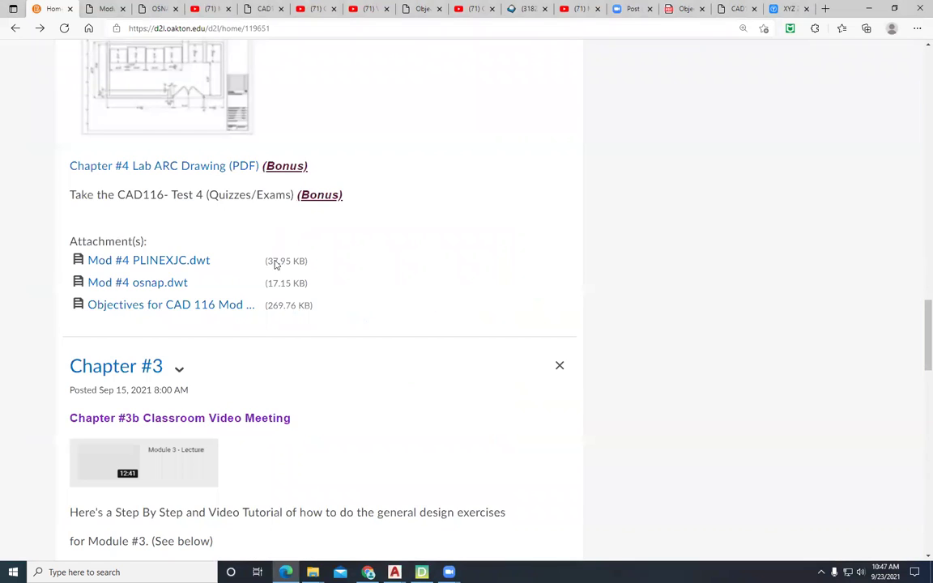
# - Open Video: Polyline Video Tutorial from the Module 4 links
pyautogui.scroll(10, 146, 316)
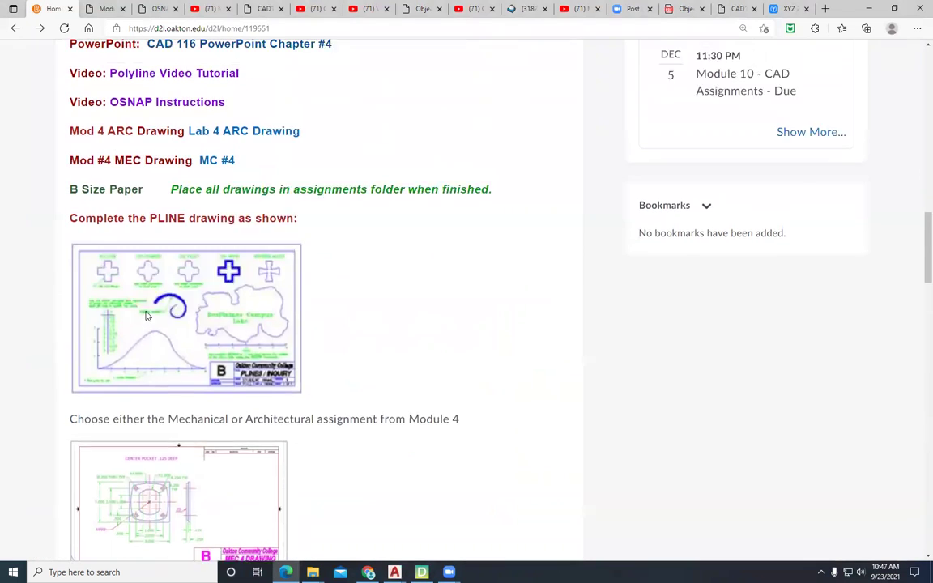
pyautogui.scroll(2, 145, 316)
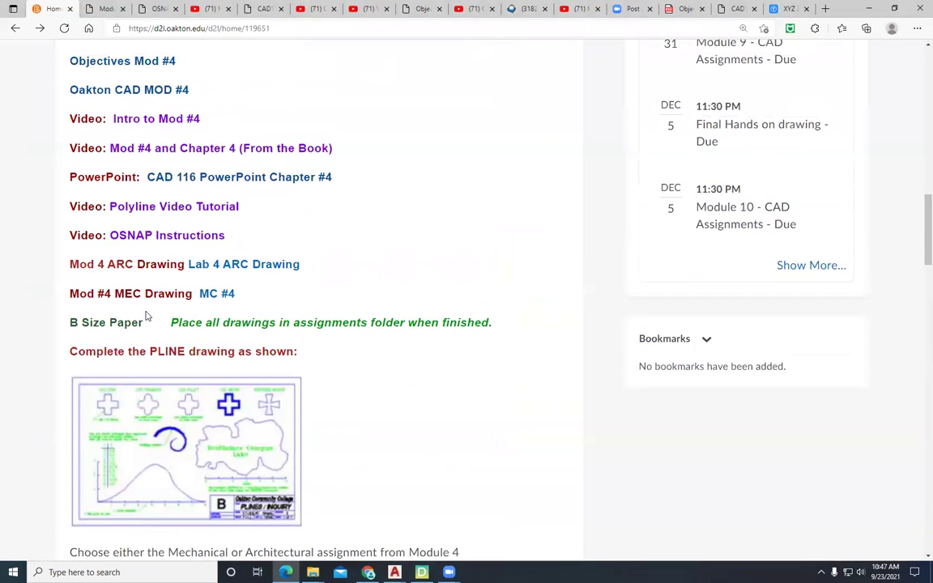
pyautogui.click(192, 212)
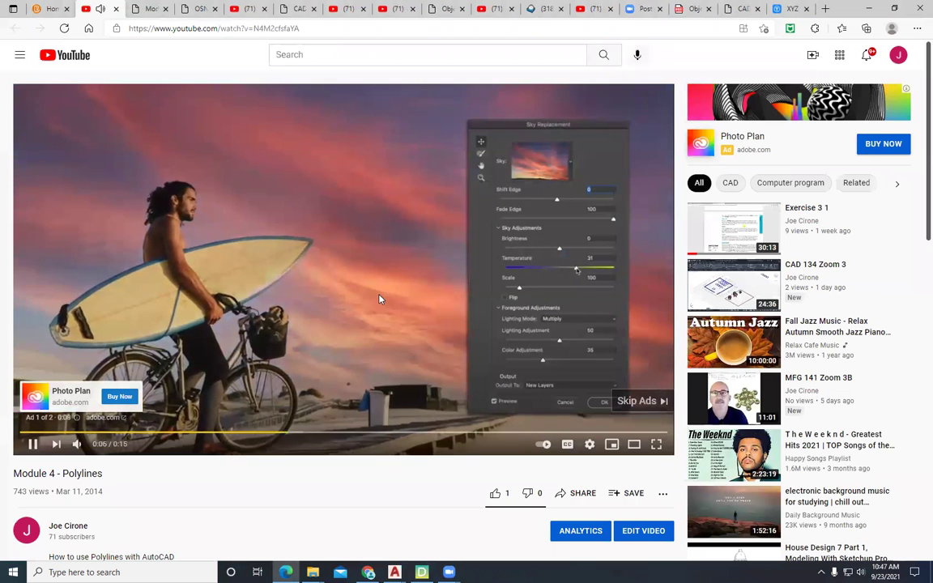
# - Skip the ad and jump through the Polylines video to 1:12, 3:35, 4:44 and 5:44
pyautogui.click(638, 400)
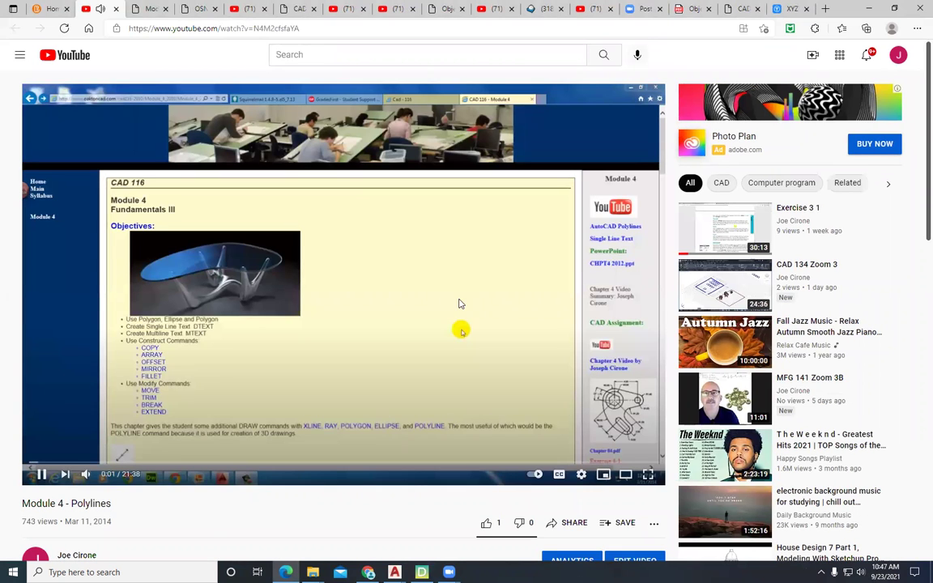
pyautogui.click(64, 463)
pyautogui.click(133, 464)
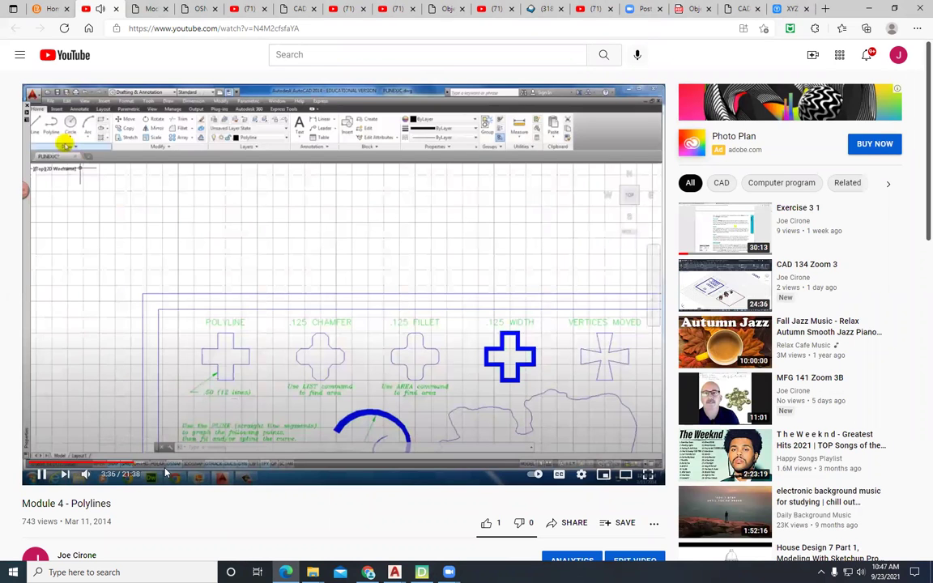
pyautogui.click(169, 464)
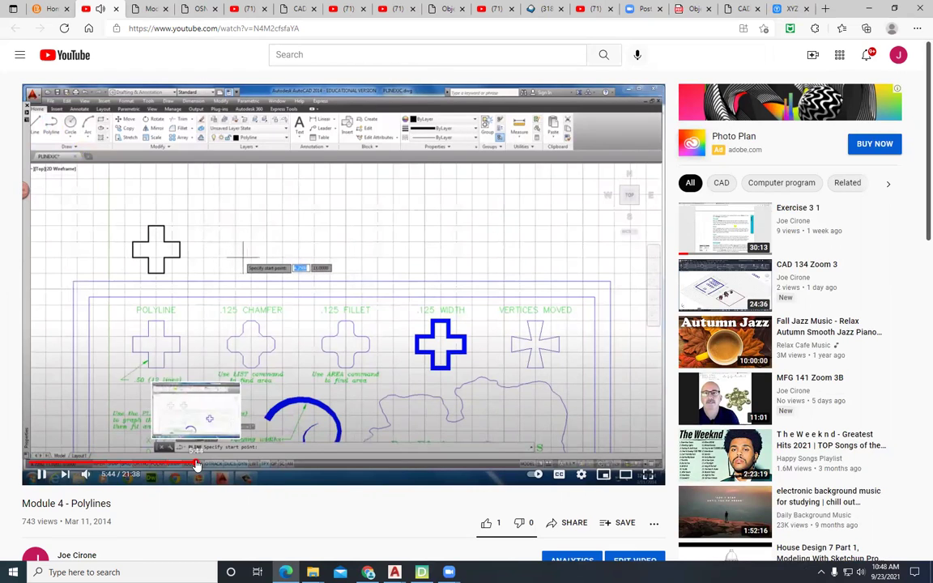
pyautogui.click(196, 463)
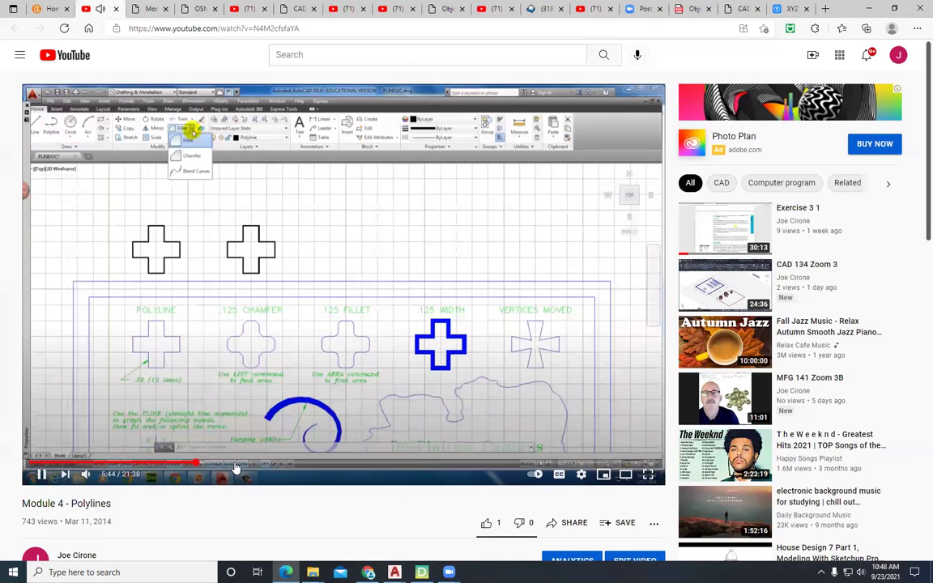
# - Review the area measurement section between 6:35 and 8:15, then return to the Oakton course page
pyautogui.click(234, 464)
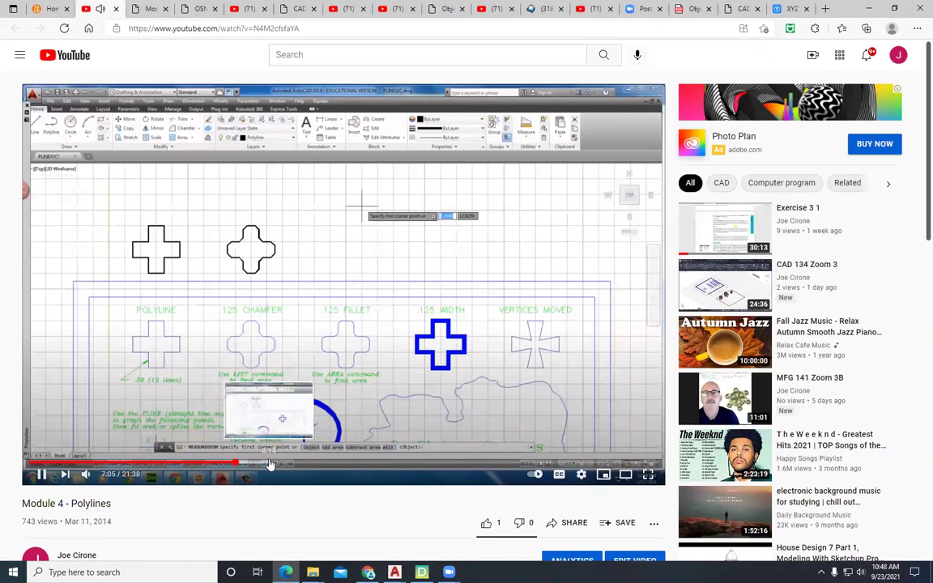
pyautogui.click(270, 464)
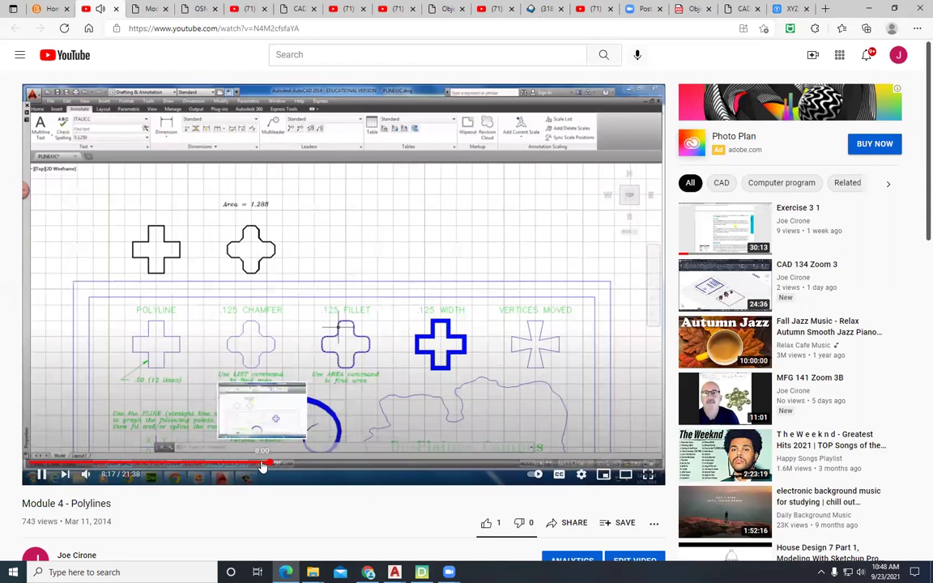
pyautogui.click(256, 464)
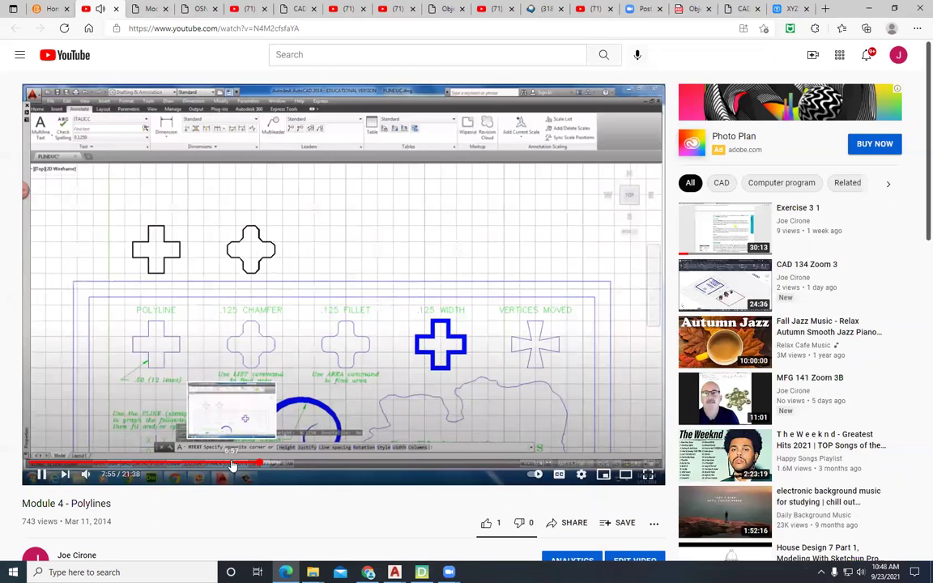
pyautogui.click(225, 467)
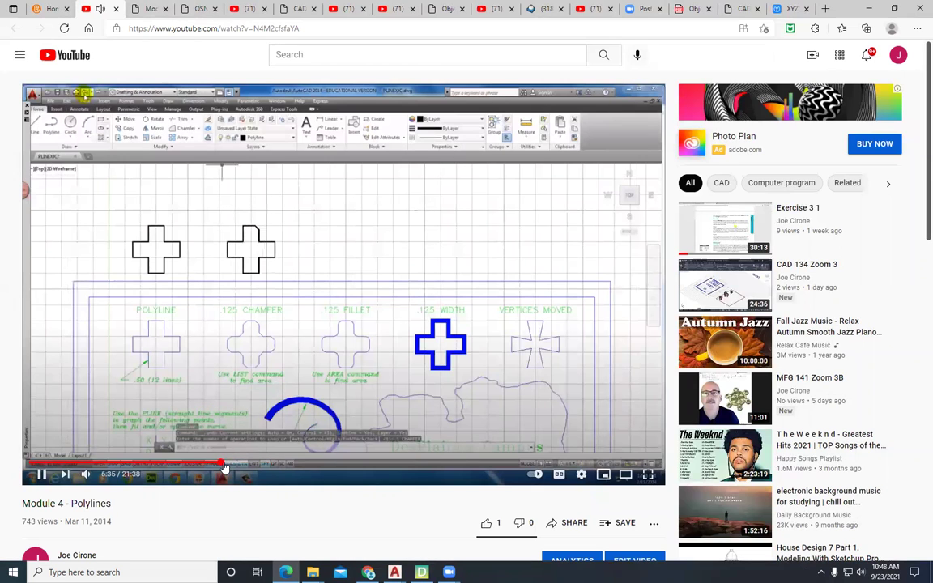
pyautogui.click(235, 467)
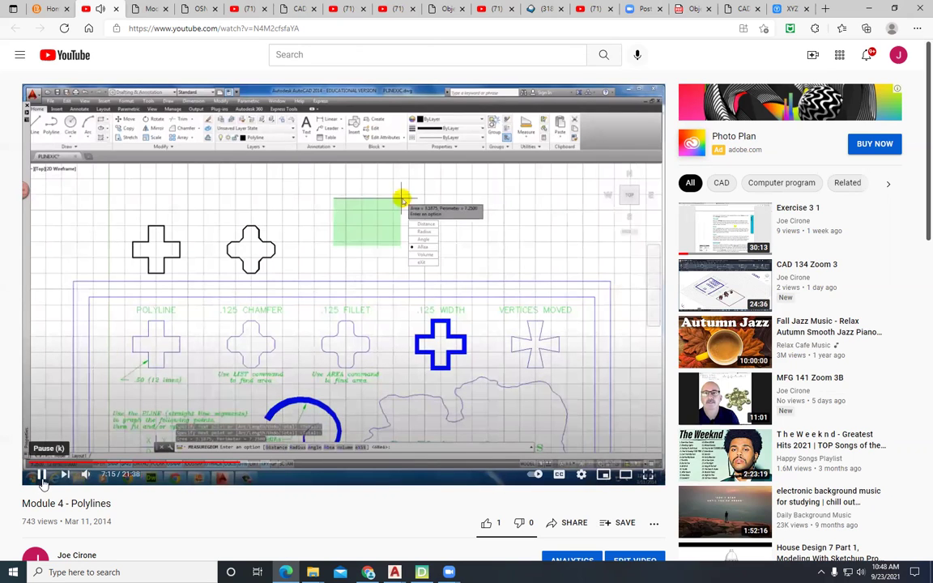
pyautogui.click(45, 13)
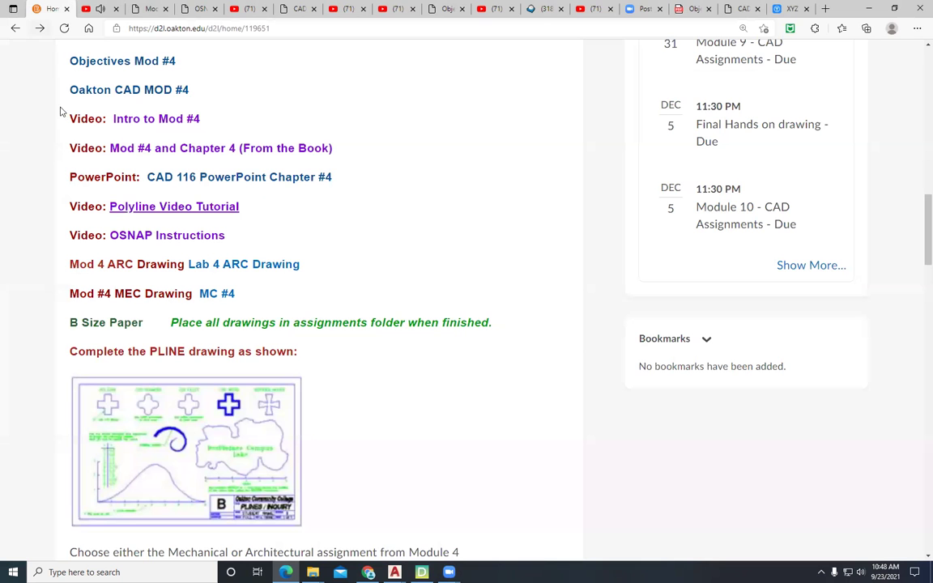
# - Scroll through the Module 4 announcement's resources, PLINE drawing and assignment options
pyautogui.scroll(-3, 141, 411)
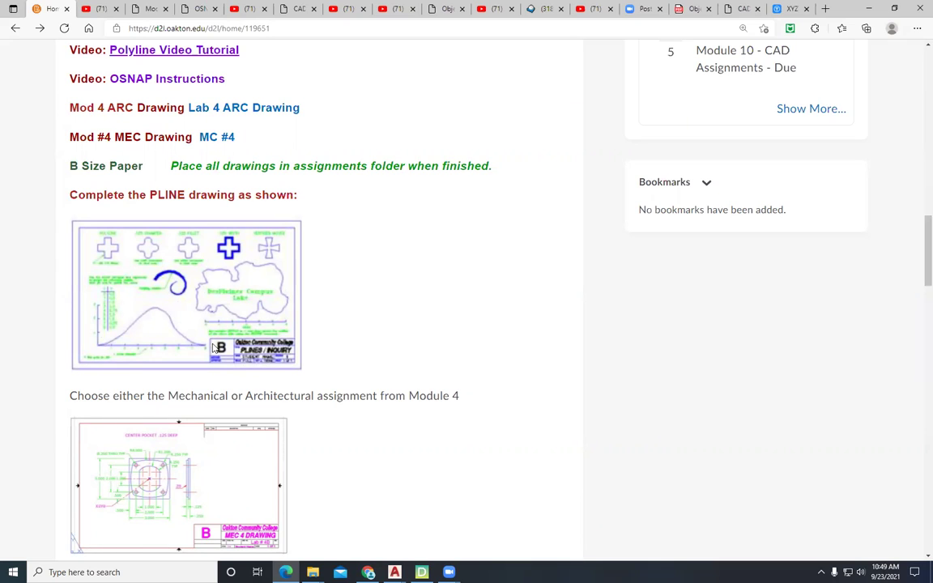
pyautogui.scroll(-3, 215, 346)
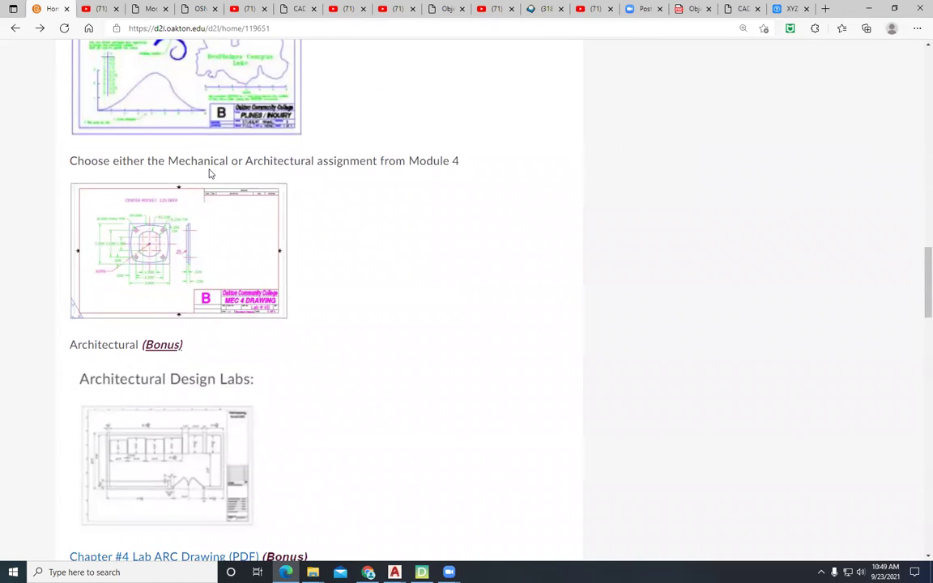
pyautogui.scroll(-2, 178, 474)
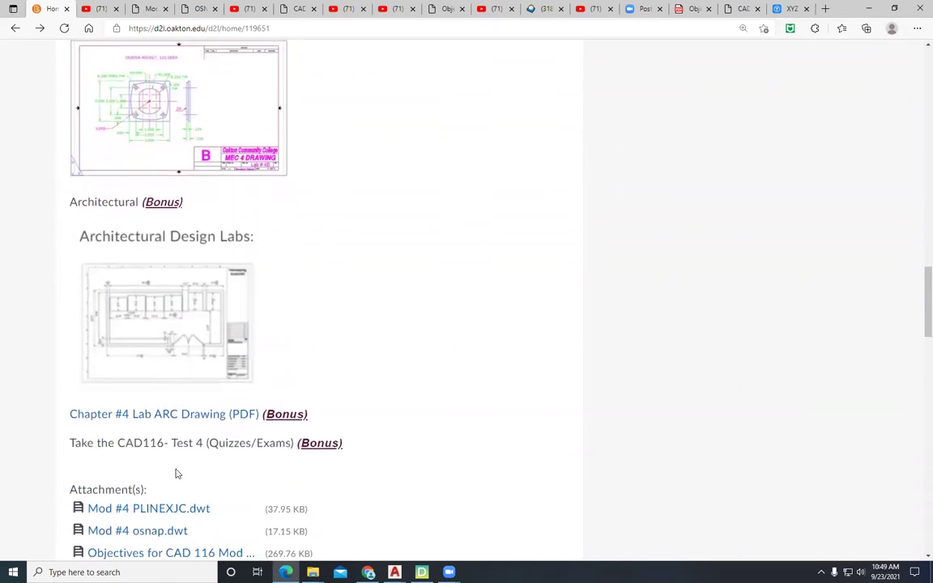
pyautogui.scroll(2, 177, 474)
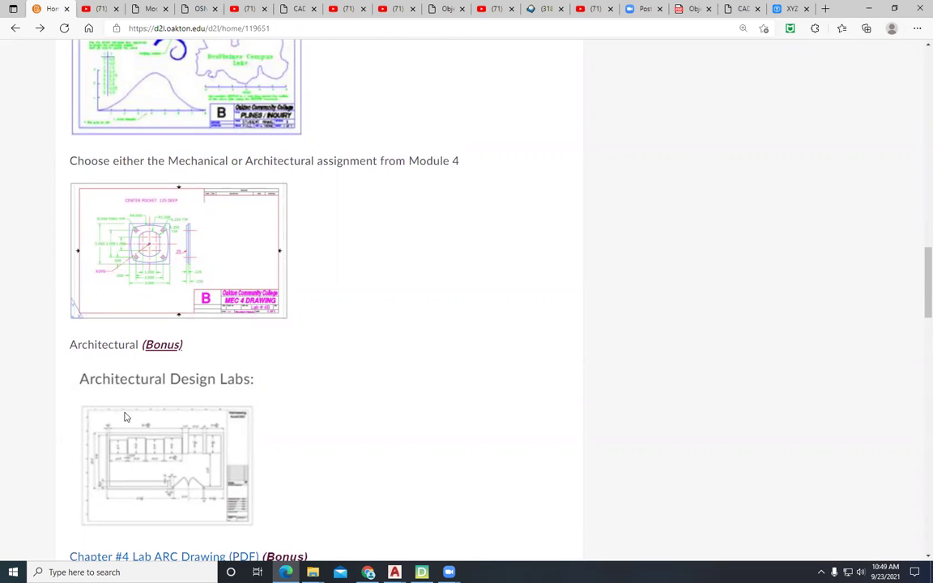
pyautogui.scroll(3, 152, 435)
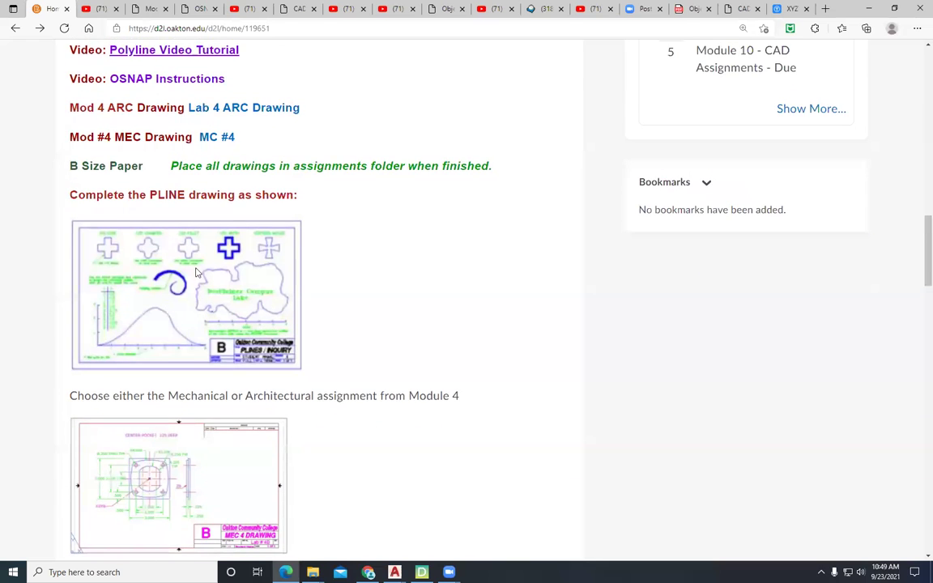
pyautogui.scroll(-3, 195, 273)
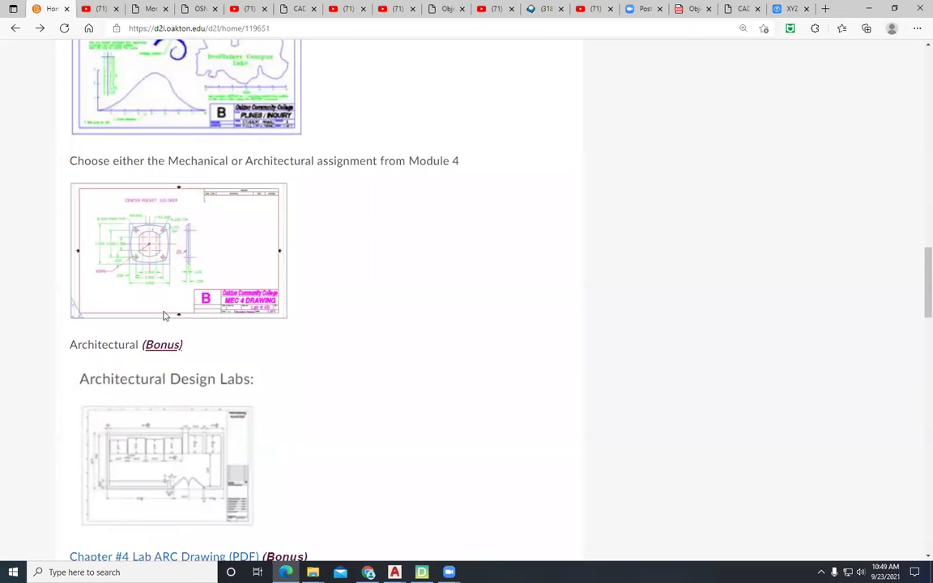
pyautogui.scroll(-2, 189, 494)
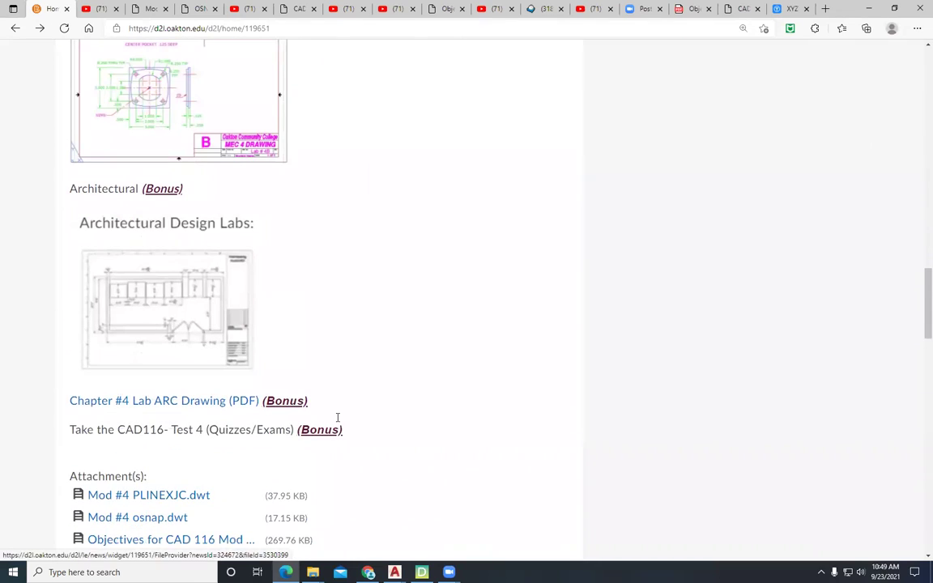
# - Return to the top of the page and go to the course Content area's Outline of Topics
pyautogui.scroll(6, 557, 394)
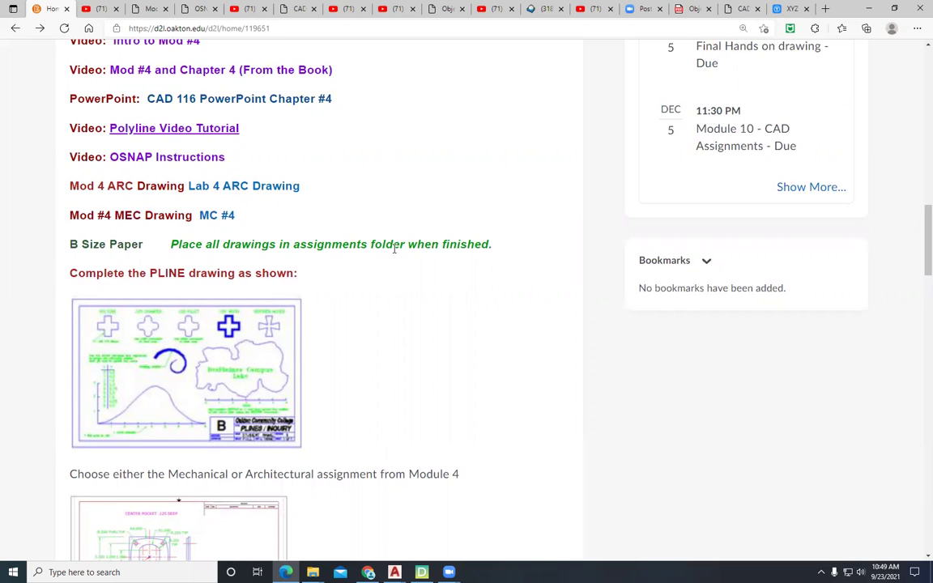
pyautogui.scroll(8, 513, 354)
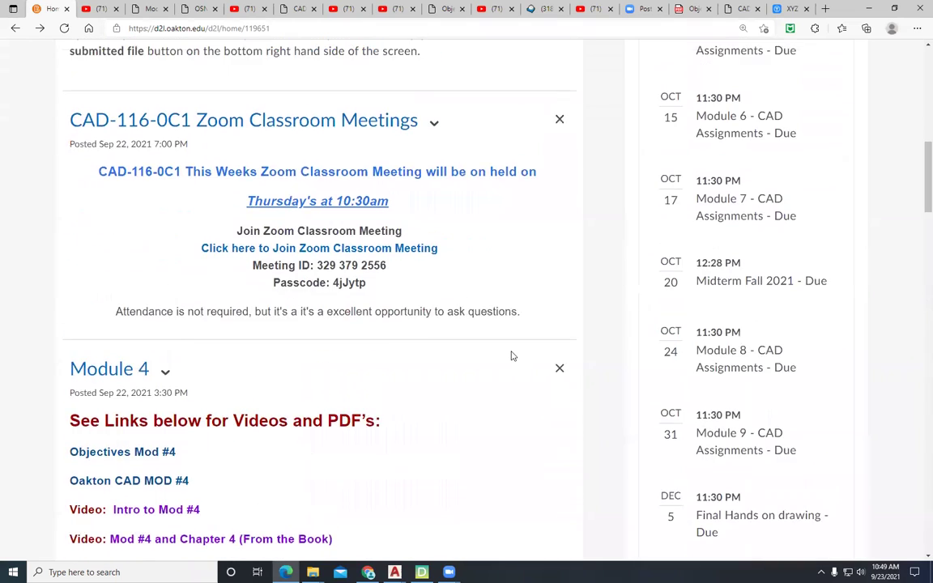
pyautogui.scroll(3, 748, 266)
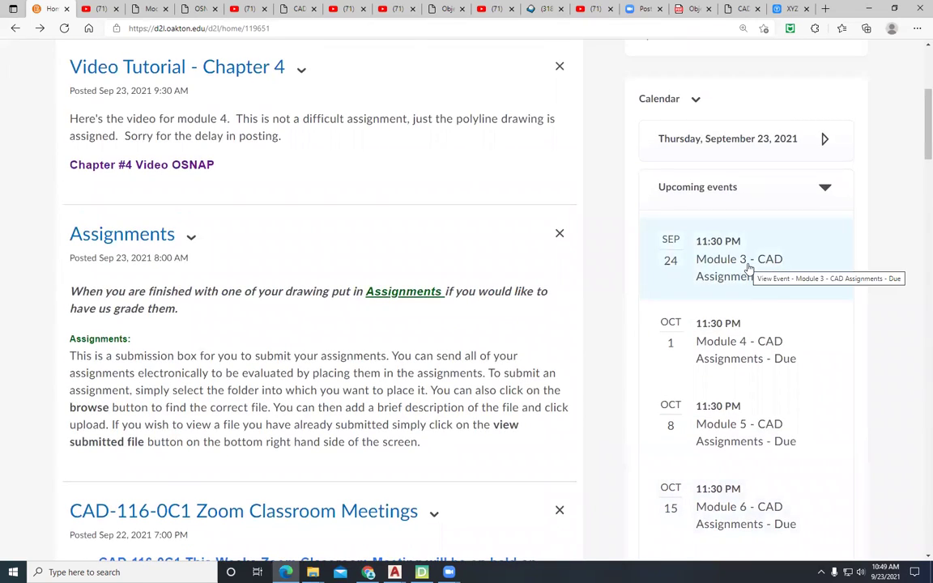
pyautogui.scroll(4, 98, 229)
pyautogui.click(67, 131)
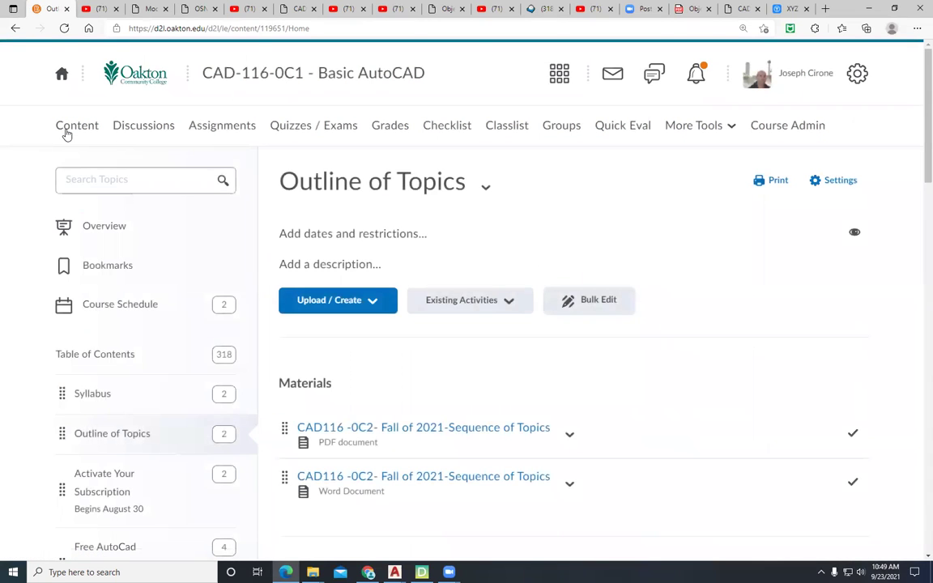
# - Open the Fall 2021 Sequence of Topics PDF and read its weekly chapters, modules and quizzes
pyautogui.scroll(-3, 85, 184)
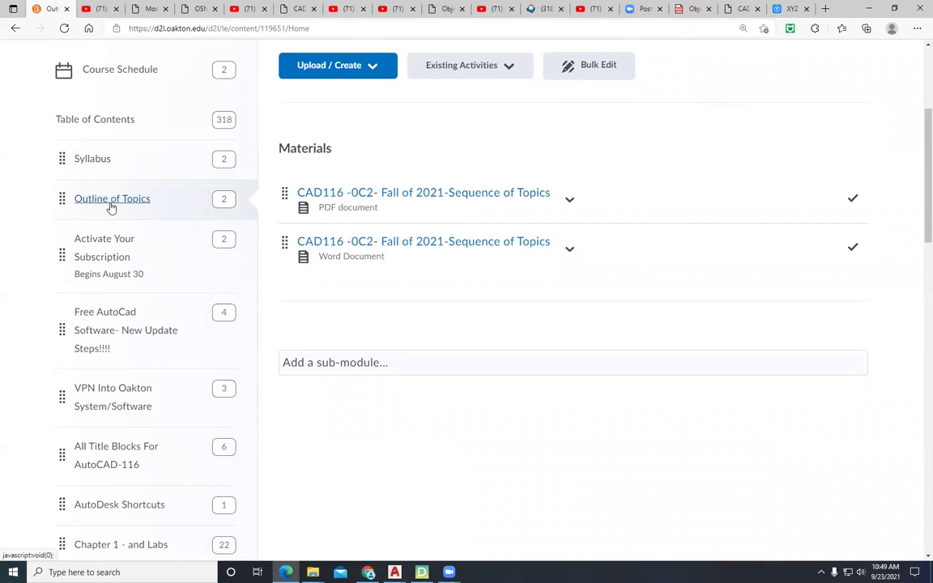
pyautogui.click(435, 197)
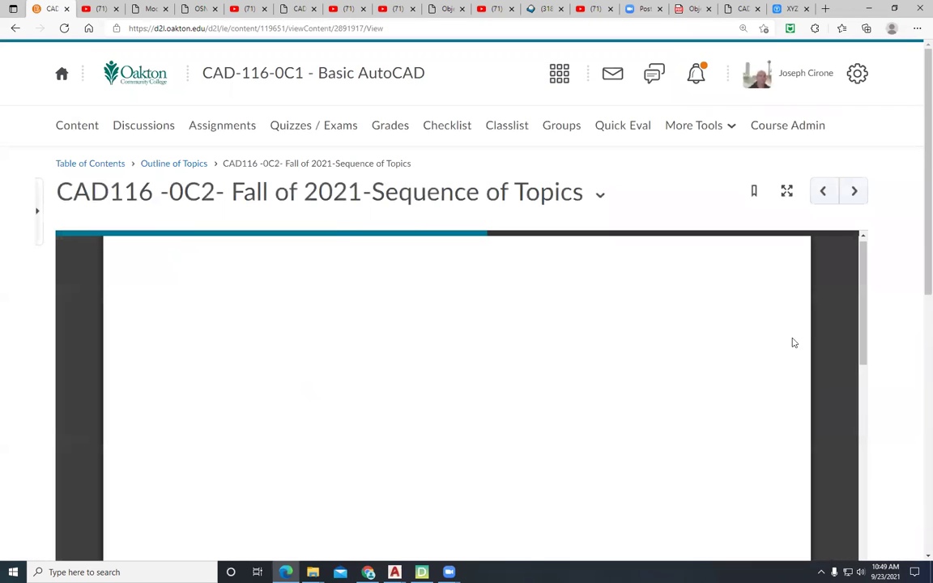
pyautogui.scroll(-3, 916, 202)
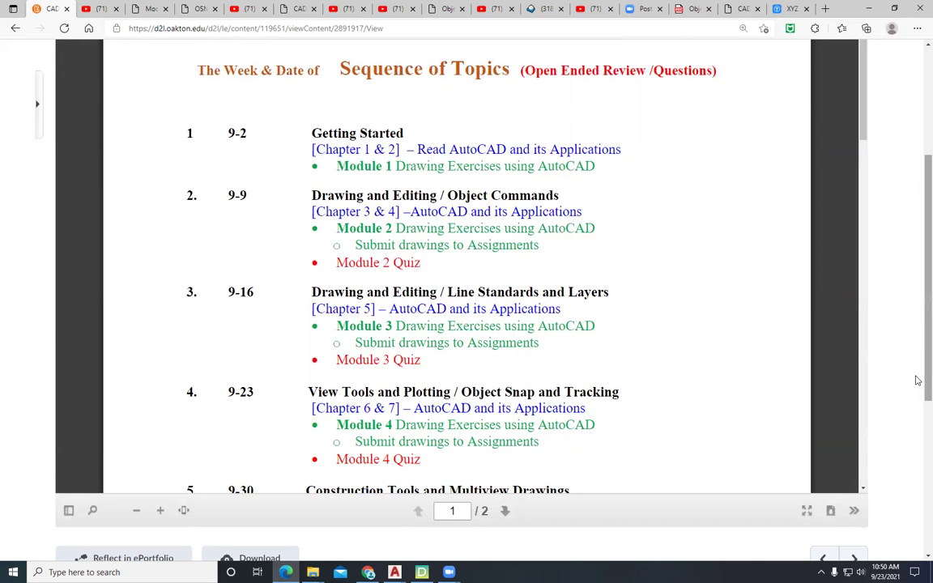
pyautogui.scroll(3, 918, 380)
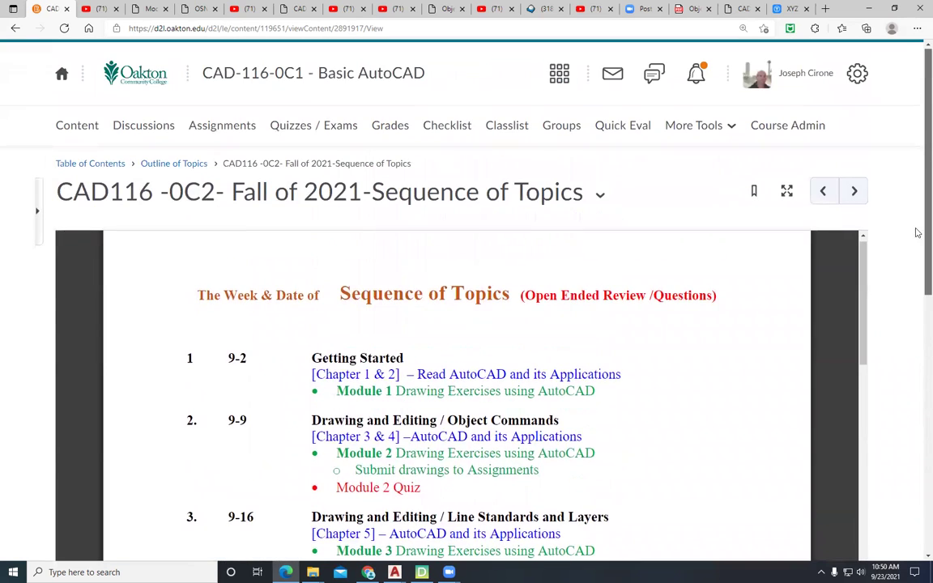
# - Return to the CAD-116-0C1 home page and look over its announcements, starting with Video Tutorial - Chapter 4
pyautogui.click(263, 79)
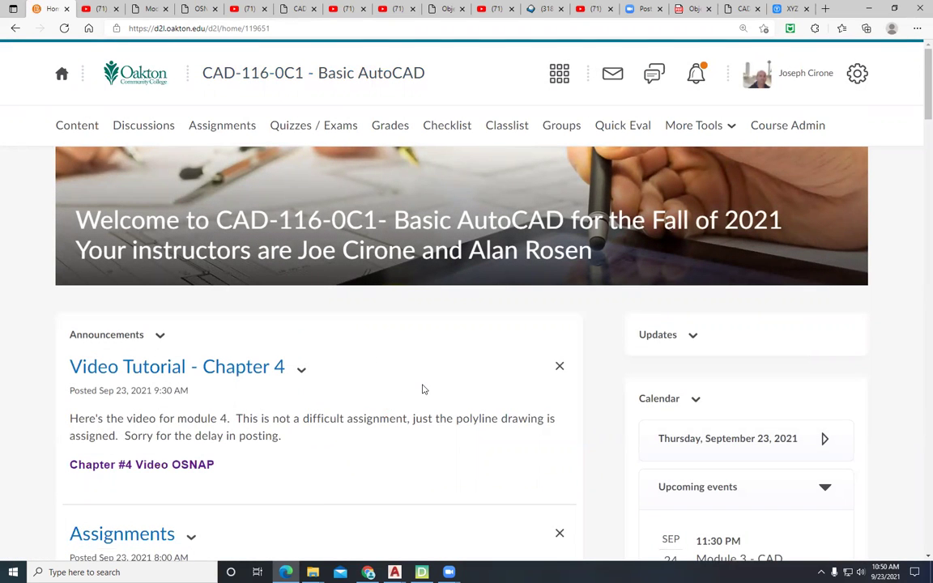
pyautogui.scroll(-2, 422, 391)
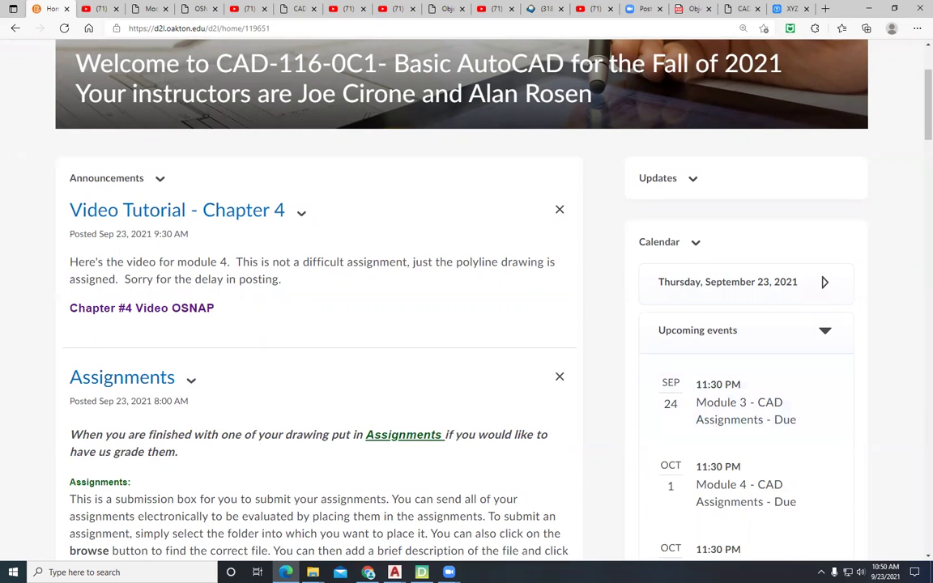
pyautogui.scroll(2, 448, 400)
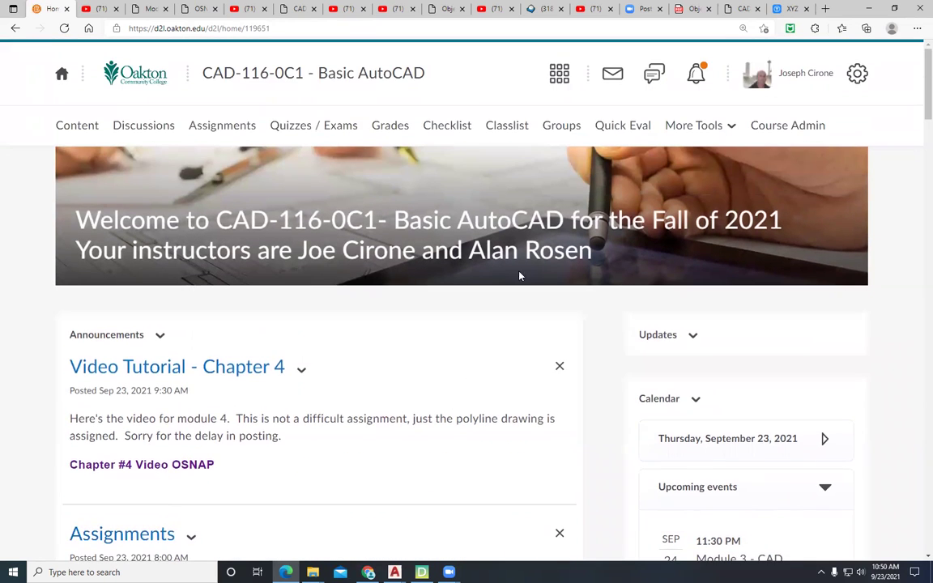